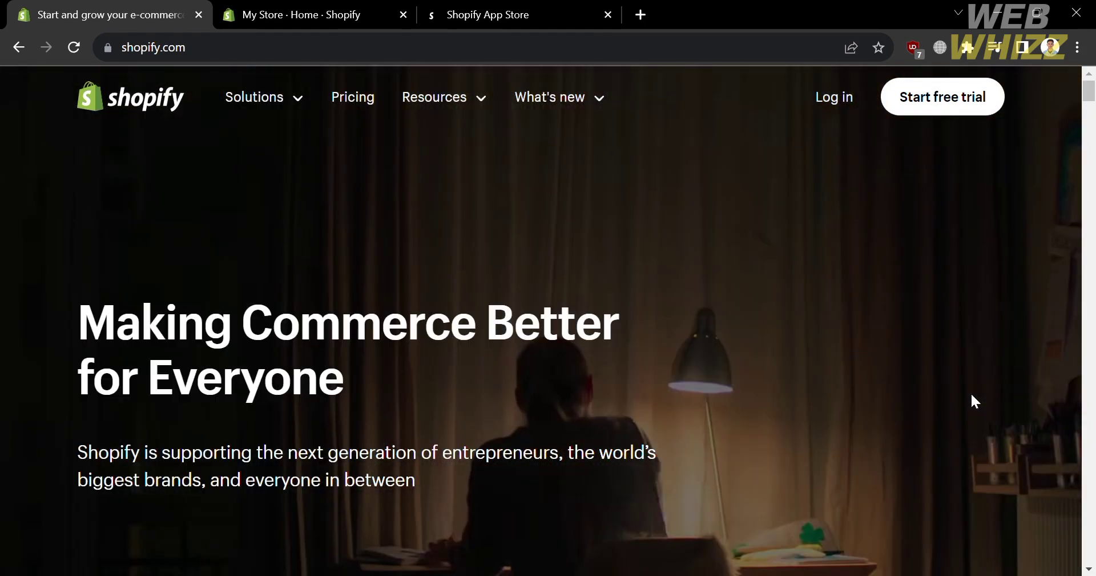
# Look through the Shopify homepage sections on store building, sales channels, checkout, point of sale, marketing and back-office operations
pyautogui.scroll(-1, 971, 392)
pyautogui.scroll(-3, 972, 395)
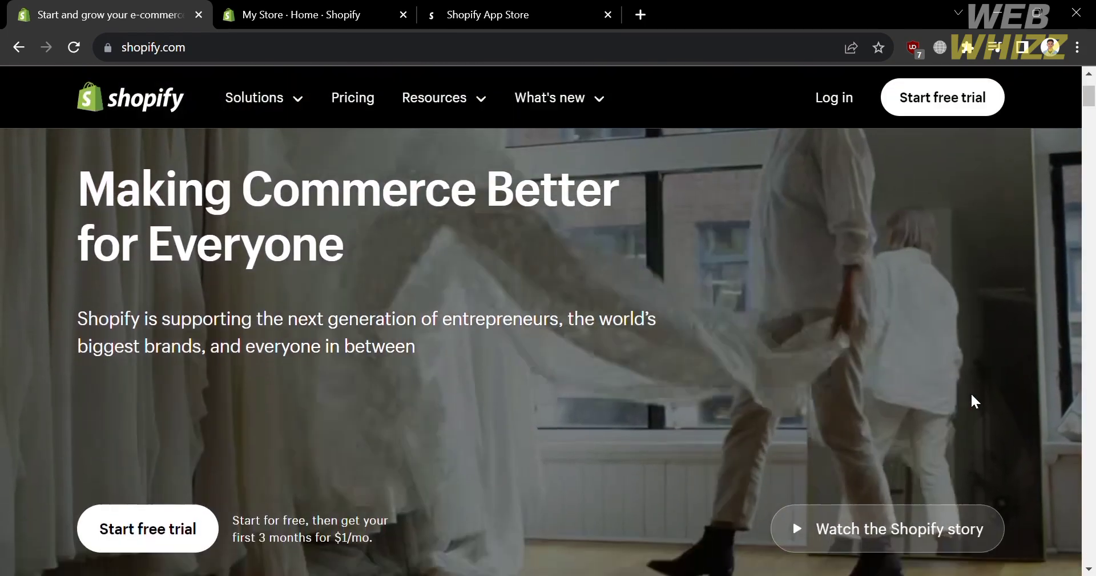
pyautogui.scroll(-5, 971, 392)
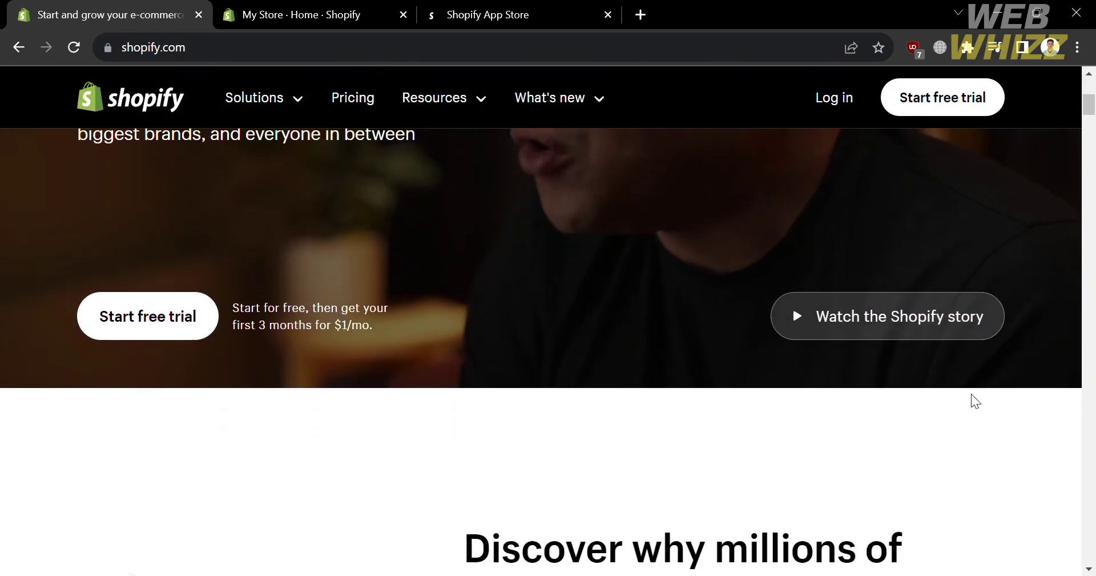
pyautogui.scroll(-8, 971, 393)
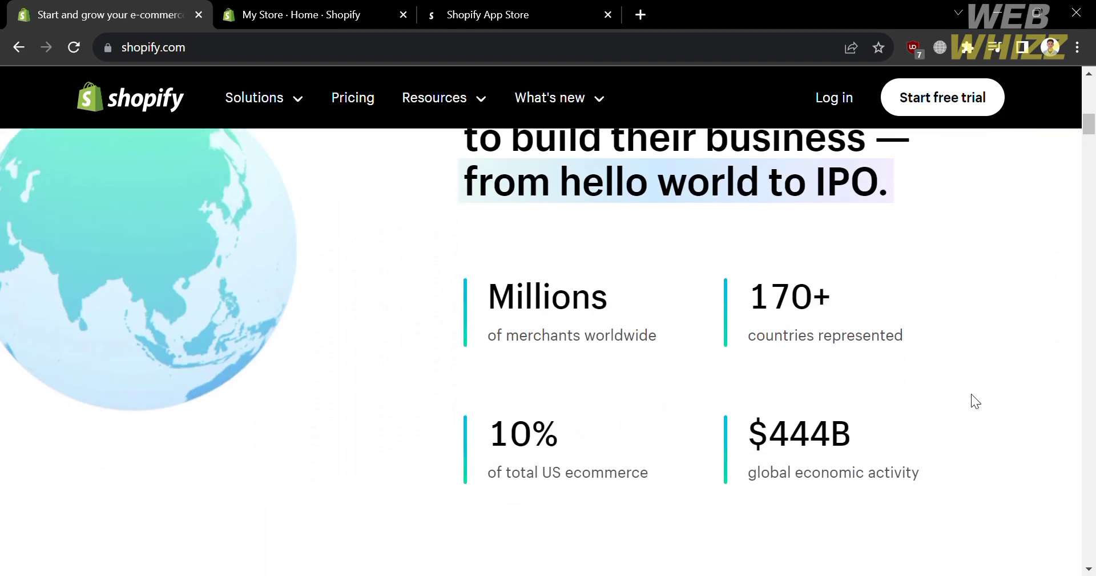
pyautogui.scroll(-12, 971, 394)
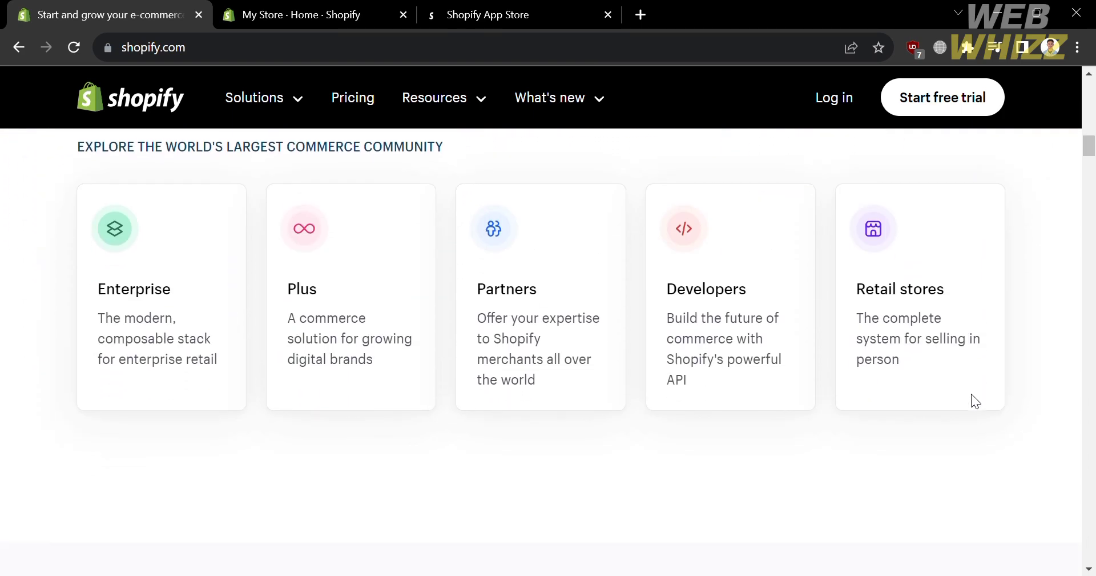
pyautogui.scroll(-7, 971, 393)
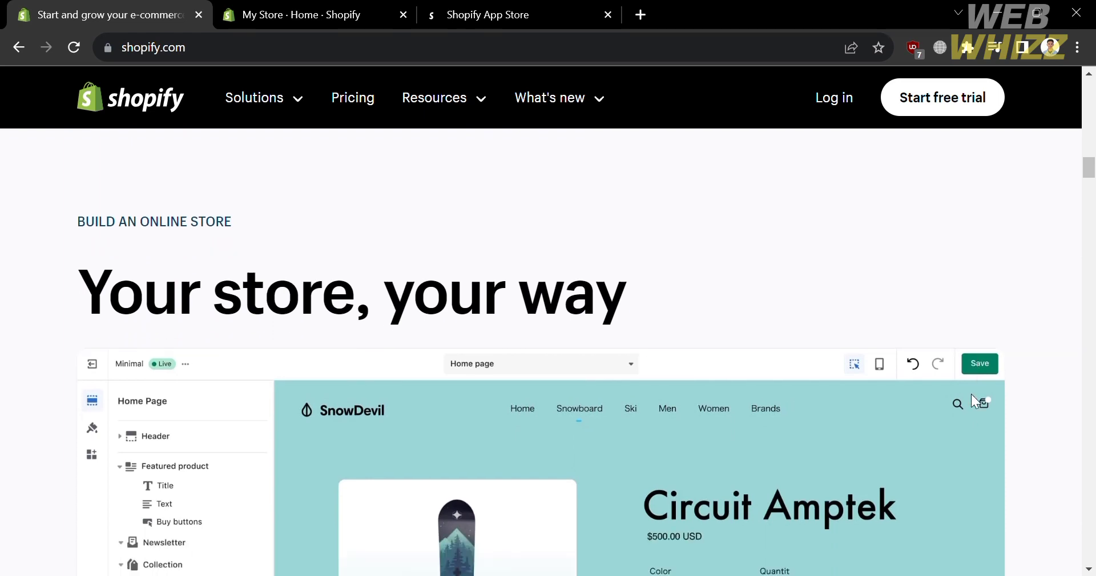
pyautogui.scroll(-10, 972, 393)
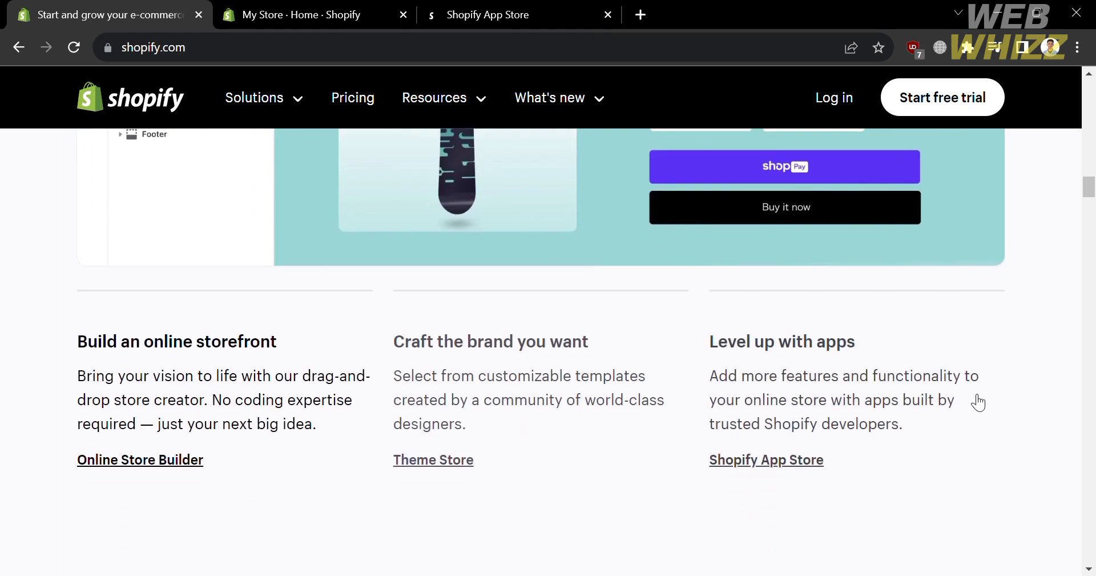
pyautogui.scroll(-5, 971, 393)
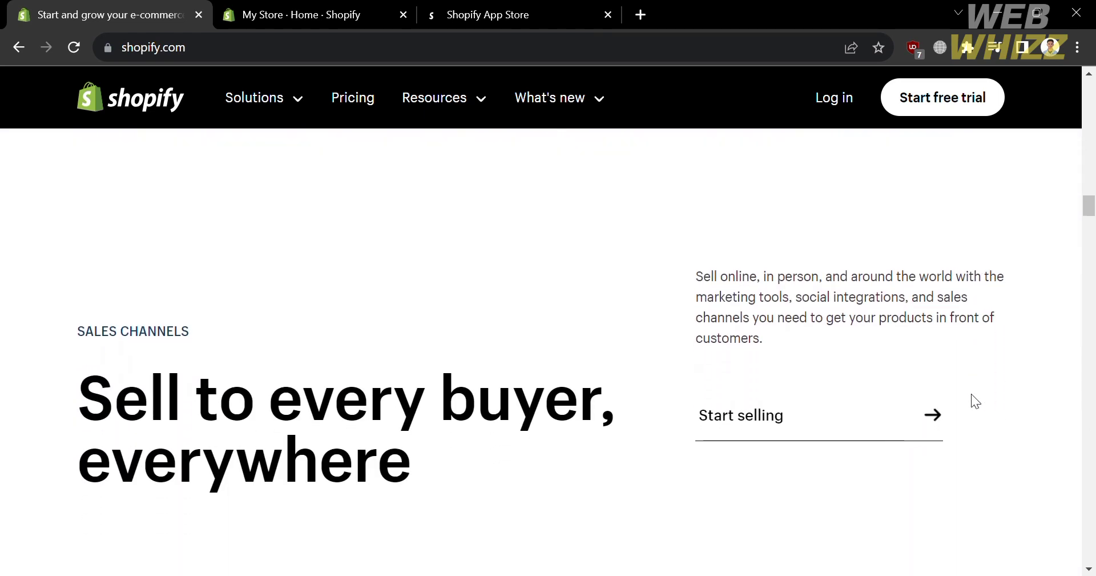
pyautogui.scroll(-6, 972, 392)
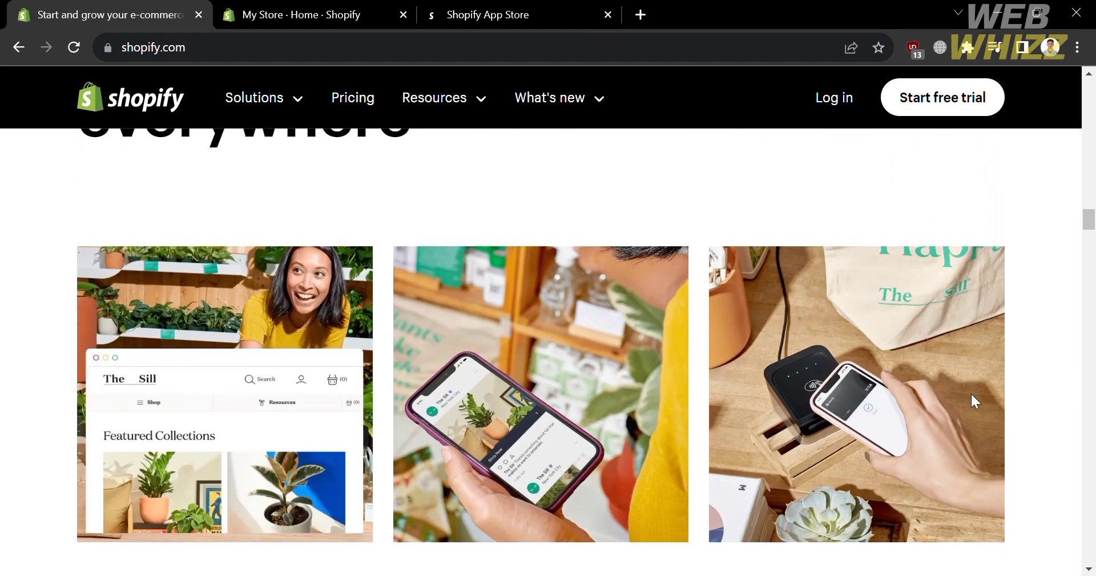
pyautogui.scroll(-8, 972, 392)
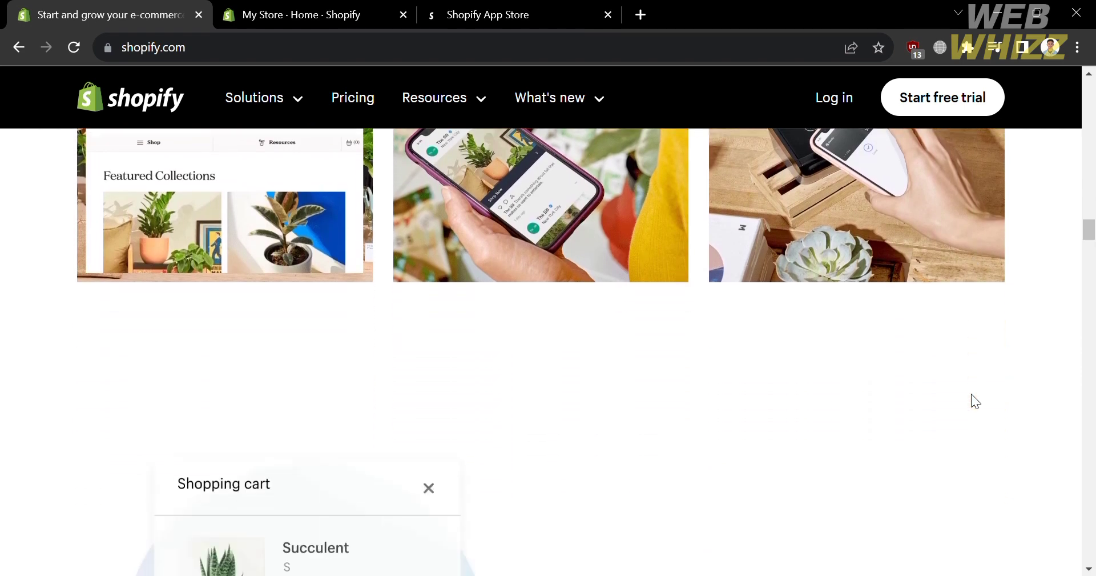
pyautogui.scroll(-5, 971, 394)
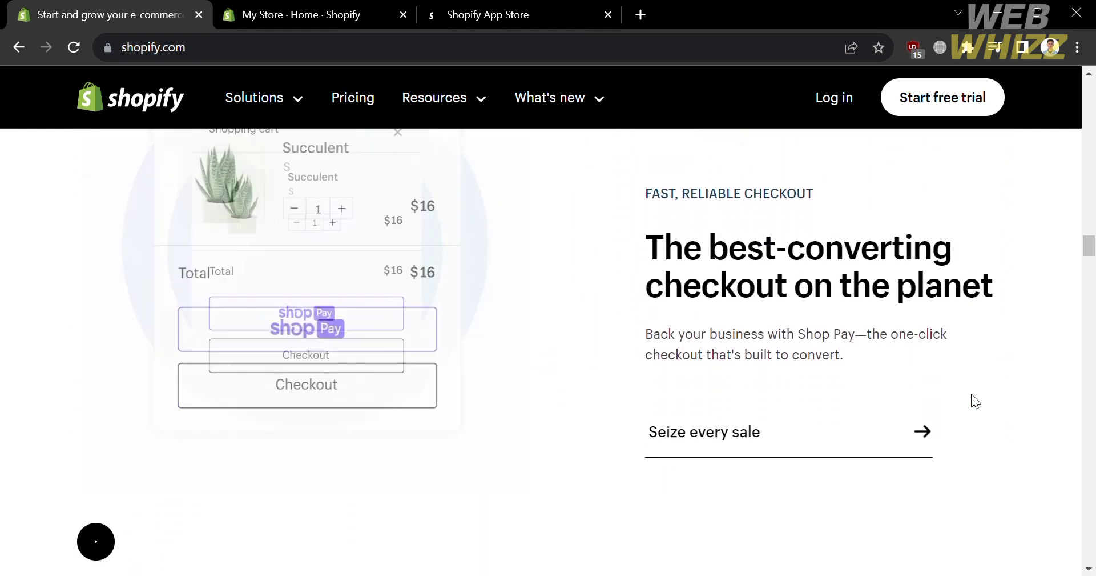
pyautogui.scroll(-10, 972, 394)
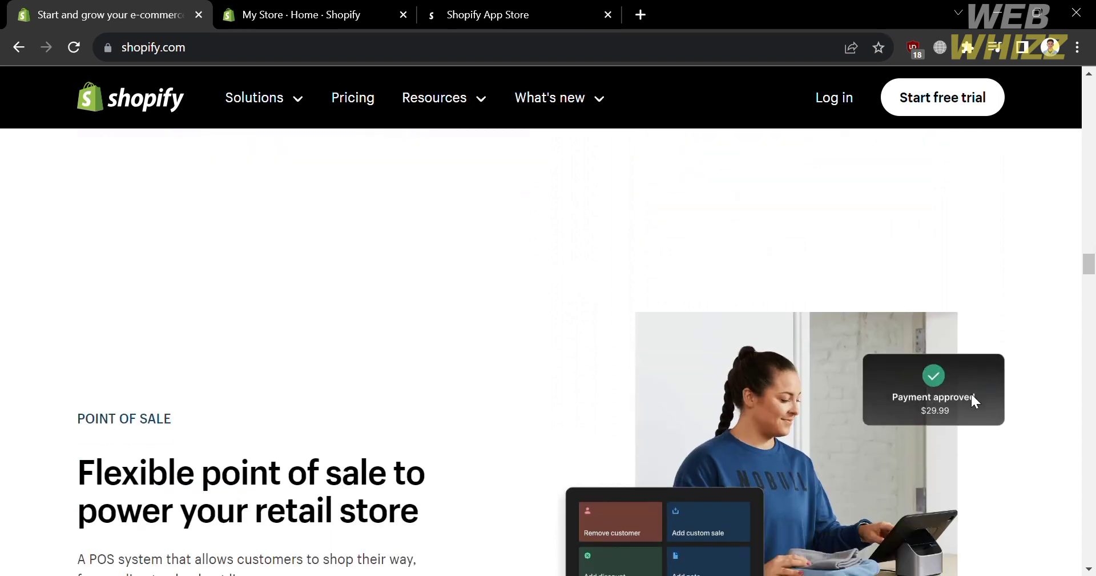
pyautogui.scroll(-10, 971, 393)
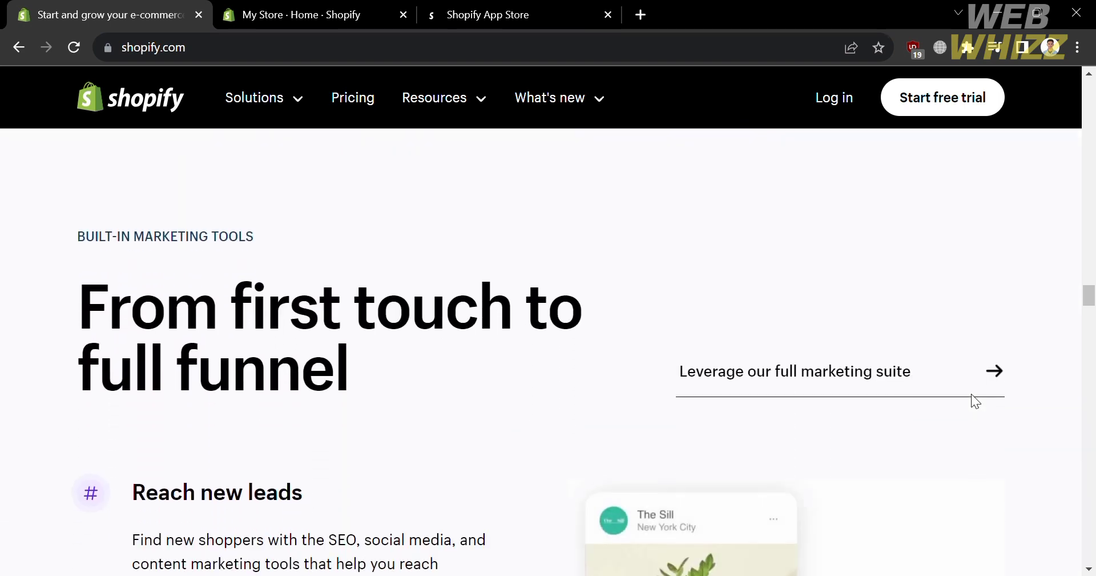
pyautogui.scroll(-11, 972, 393)
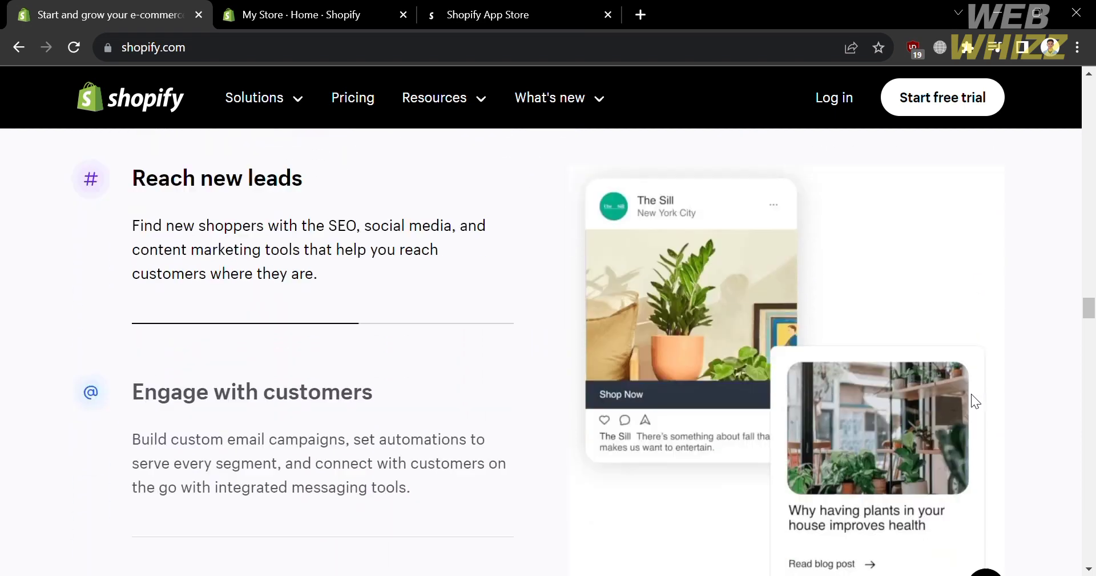
pyautogui.scroll(-12, 972, 394)
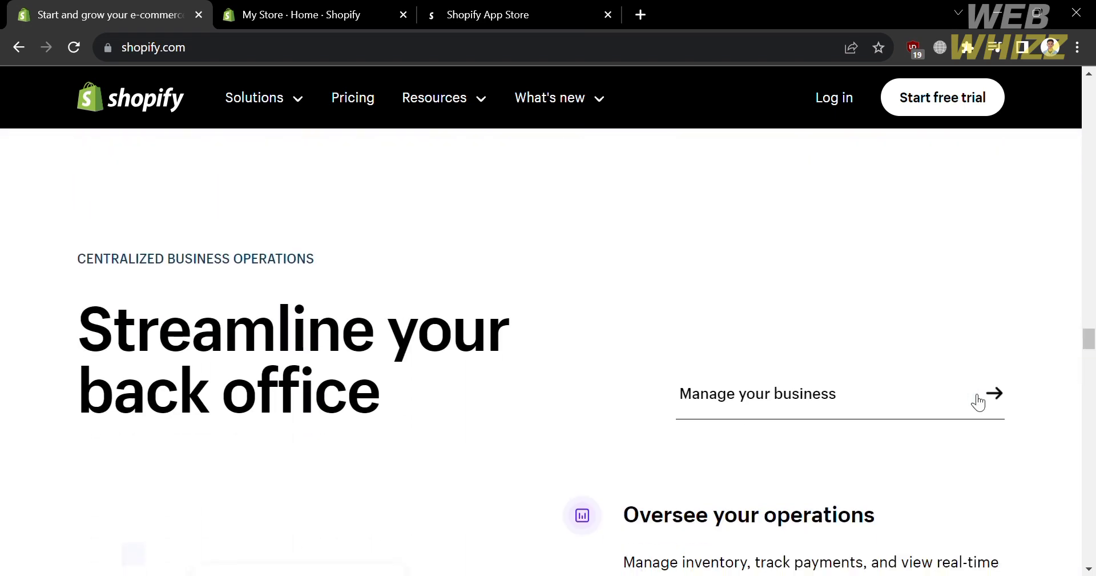
# Examine the monthly prices and included features of the Basic, Shopify and Advanced plans on the Shopify pricing page
pyautogui.scroll(-5, 974, 399)
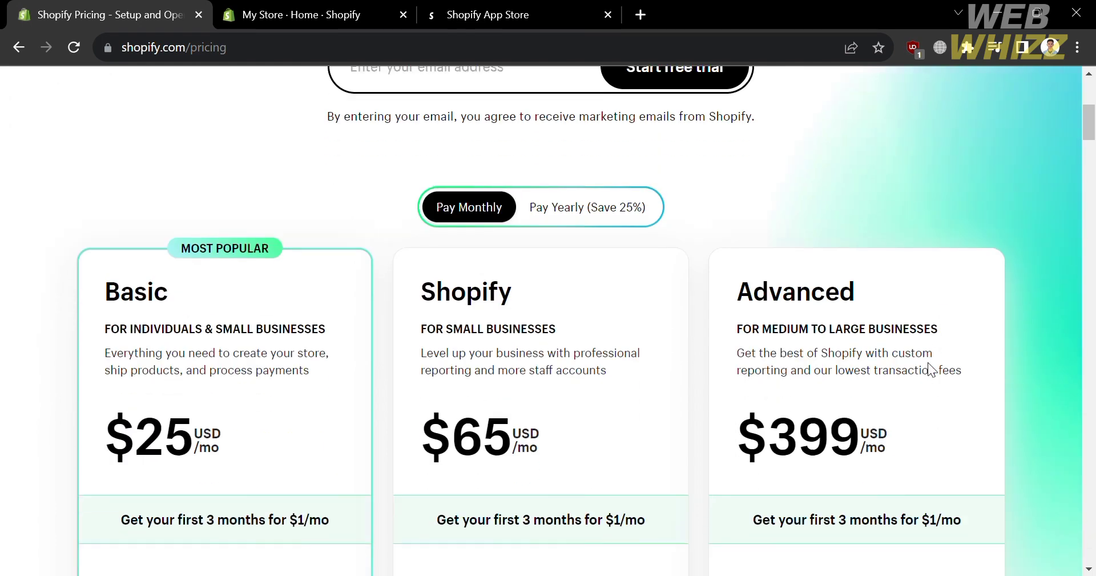
pyautogui.scroll(-1, 929, 369)
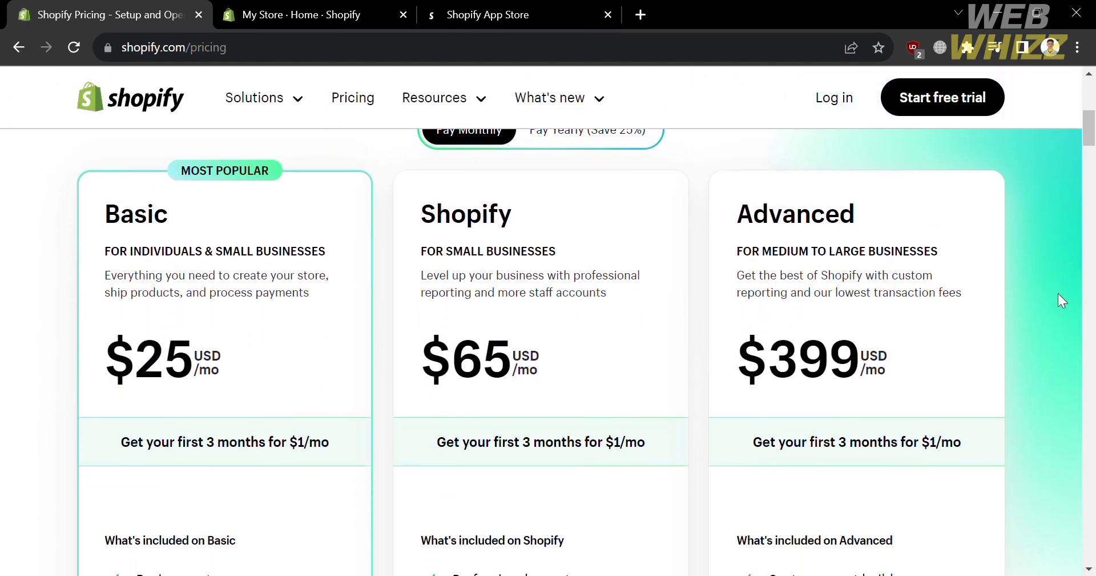
pyautogui.scroll(-2, 1058, 294)
pyautogui.scroll(2, 1057, 293)
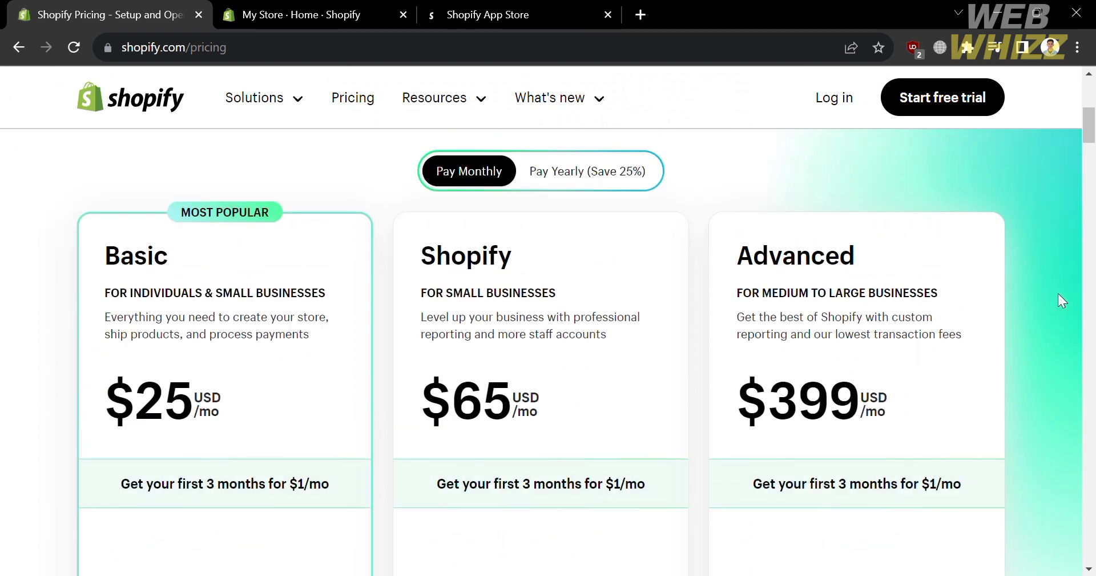
pyautogui.scroll(-5, 1058, 293)
pyautogui.scroll(1, 1057, 293)
pyautogui.scroll(2, 1058, 293)
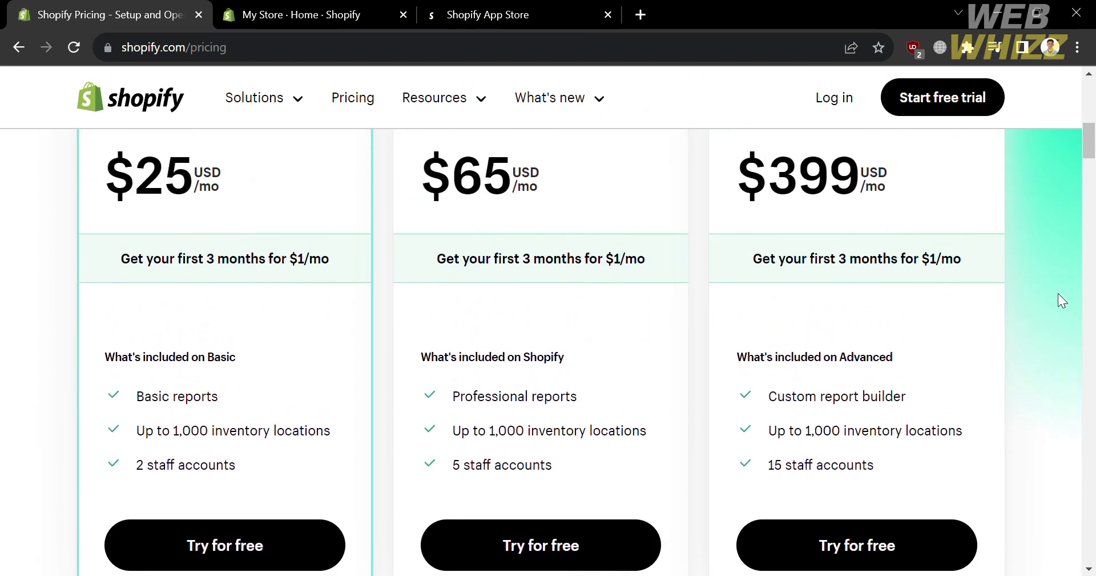
pyautogui.scroll(2, 1057, 293)
pyautogui.scroll(1, 1058, 292)
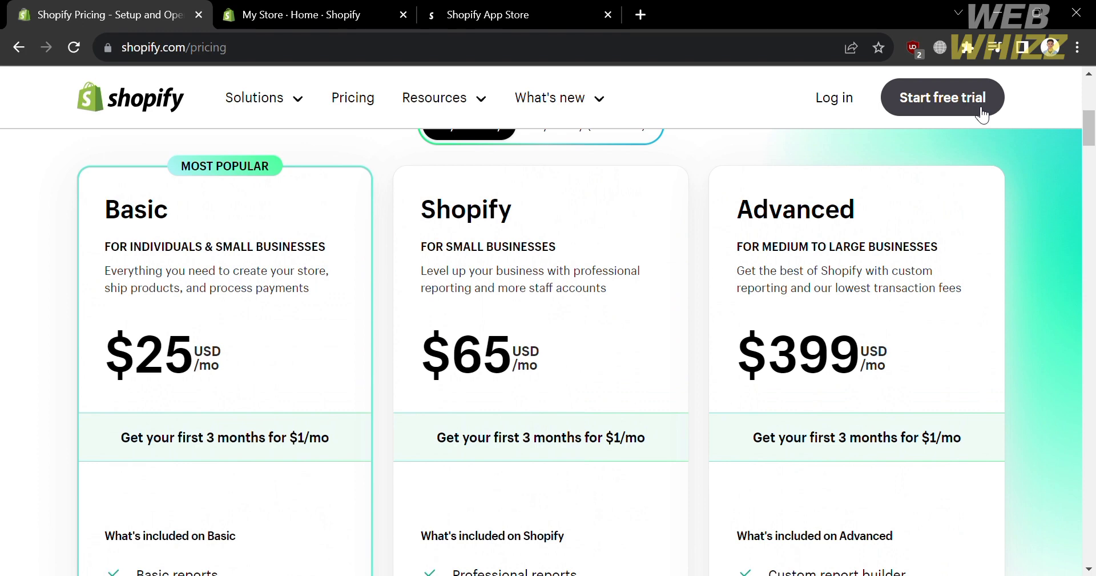
# Switch to the My Store admin and browse all recommended apps down to the end of the list
pyautogui.click(350, 10)
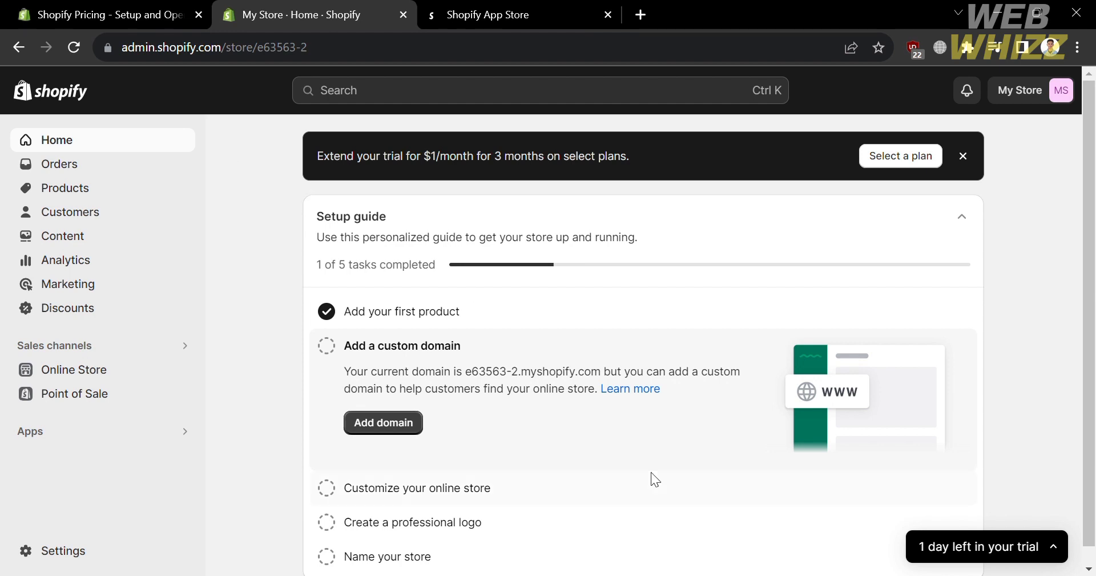
pyautogui.scroll(-1, 652, 473)
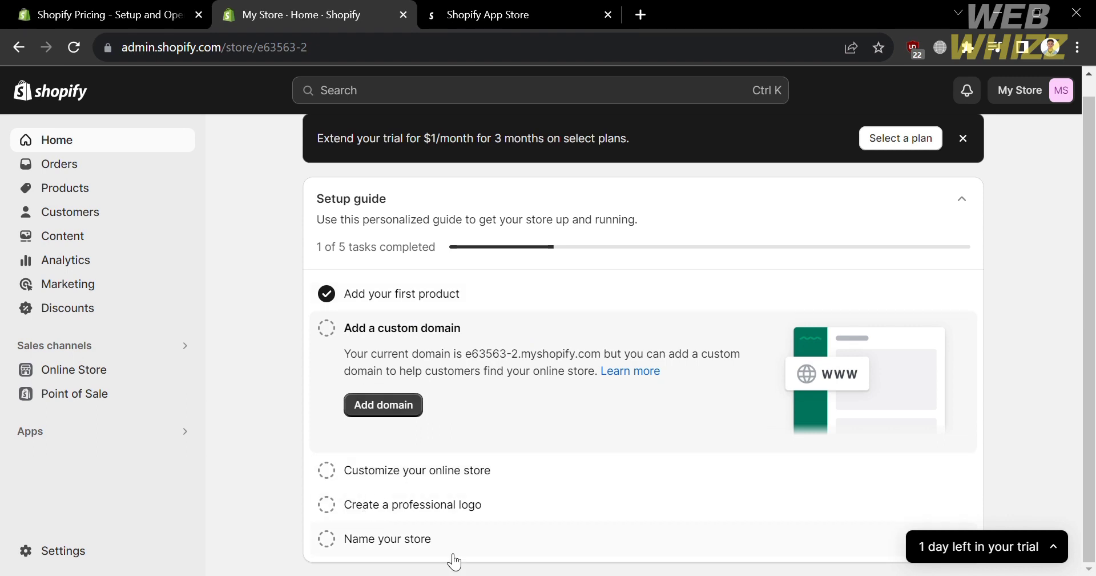
pyautogui.click(189, 432)
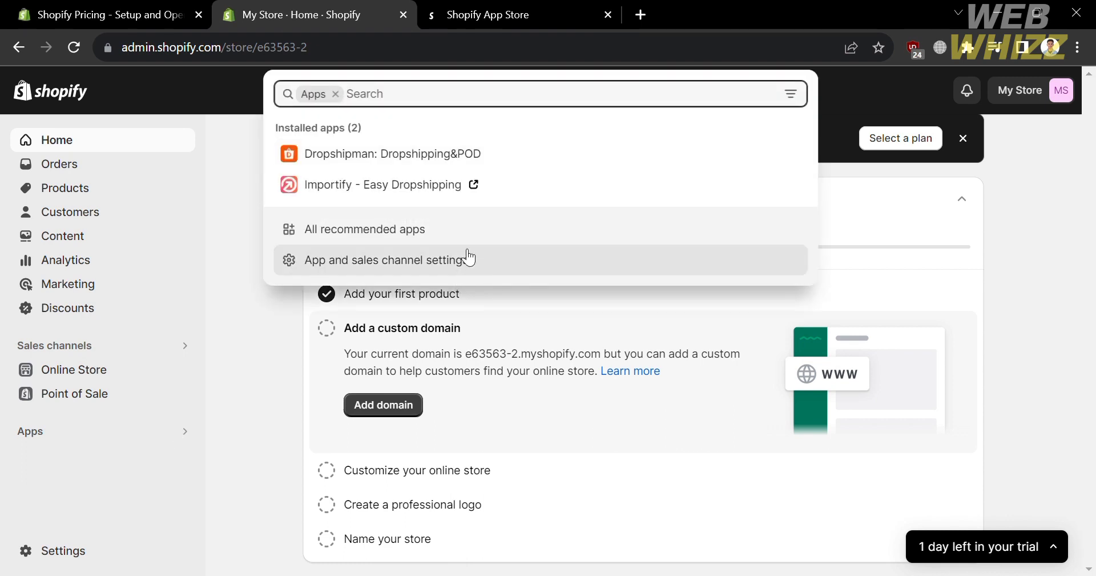
pyautogui.click(452, 234)
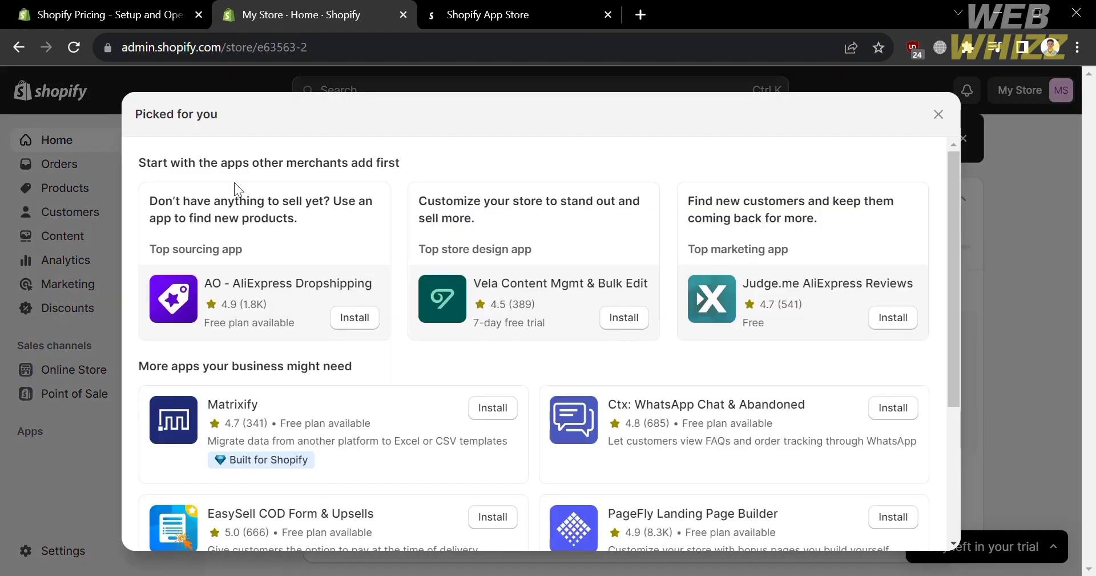
pyautogui.scroll(-2, 652, 340)
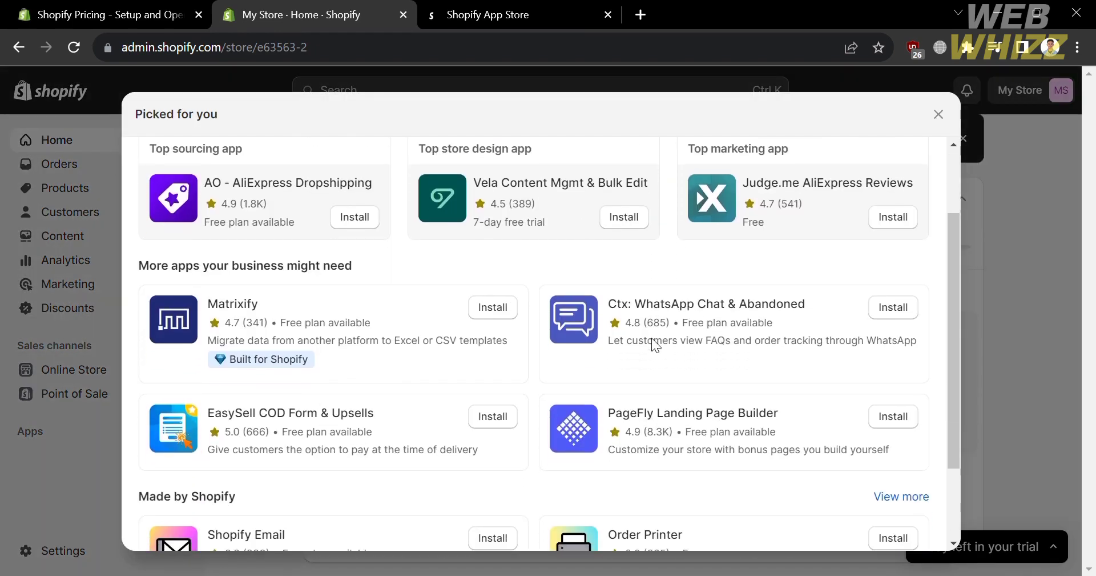
pyautogui.scroll(-2, 652, 338)
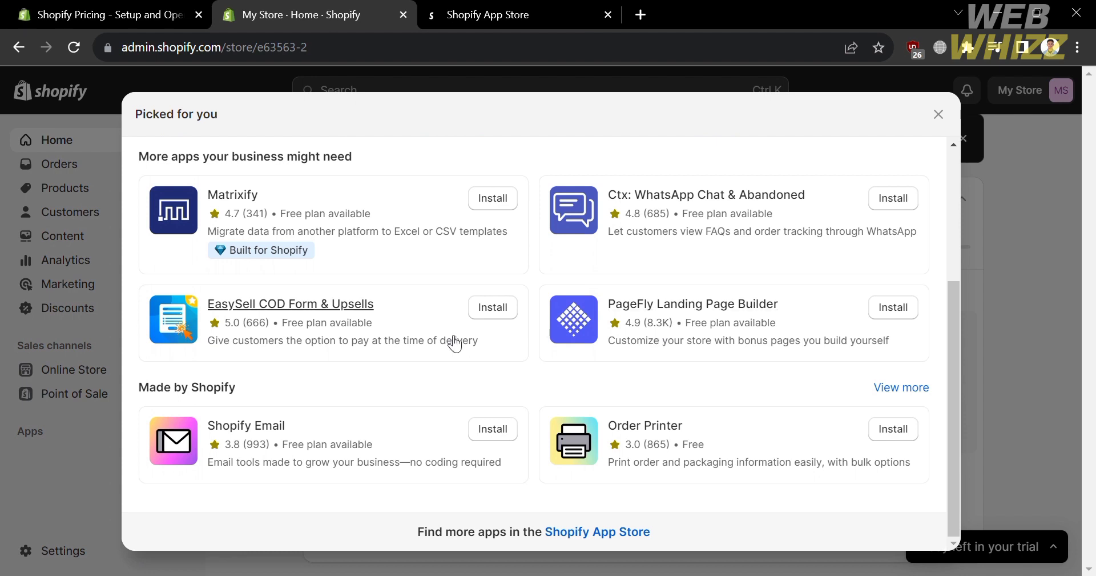
# Go to the Shopify App Store, search for "uppromote" and open the UpPromote Affiliate & Referral app page
pyautogui.click(611, 542)
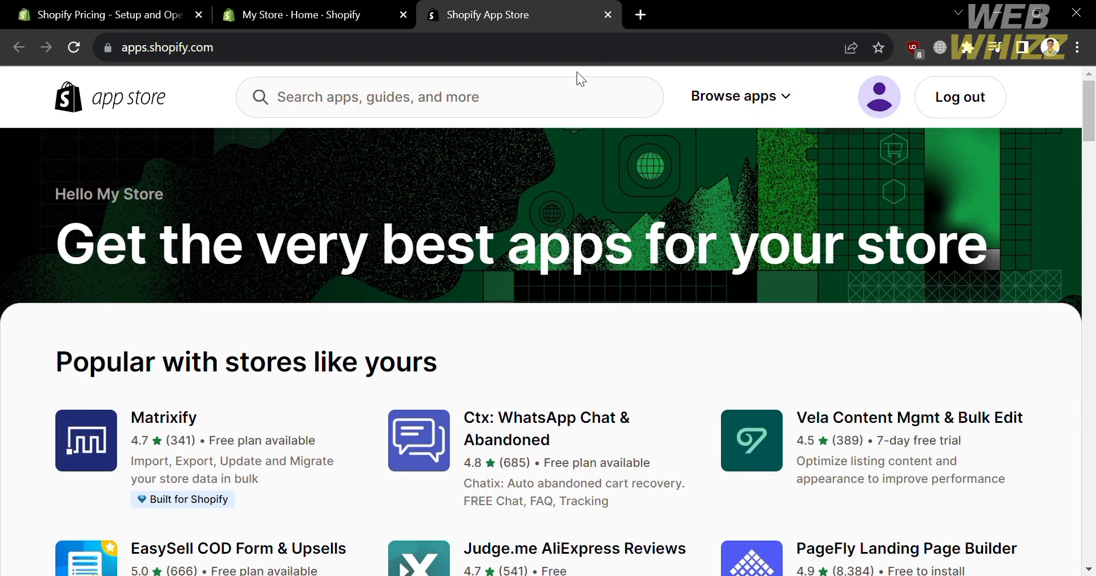
pyautogui.click(575, 108)
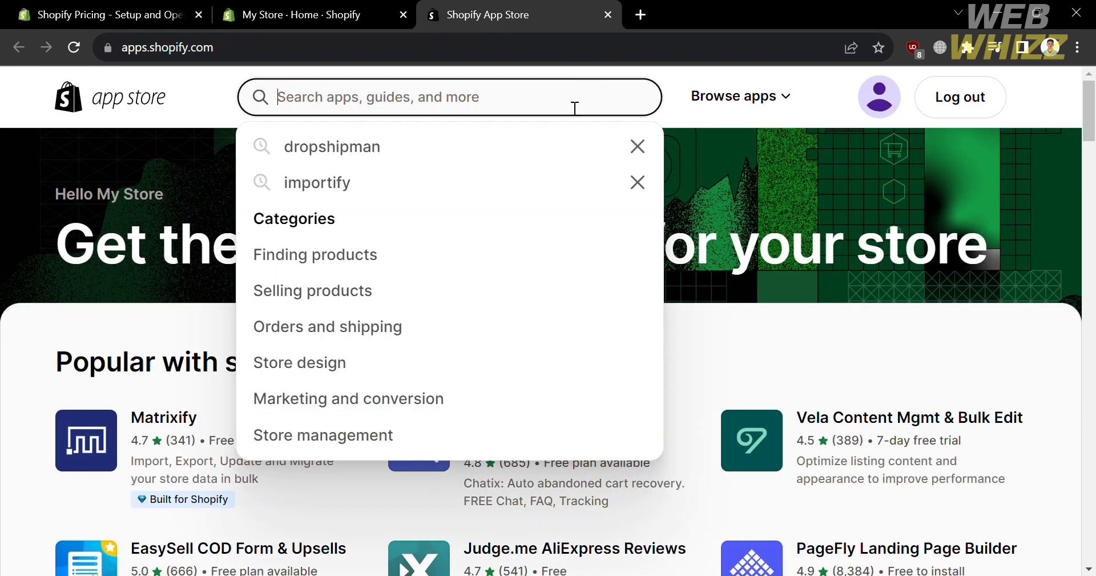
pyautogui.write('upp')
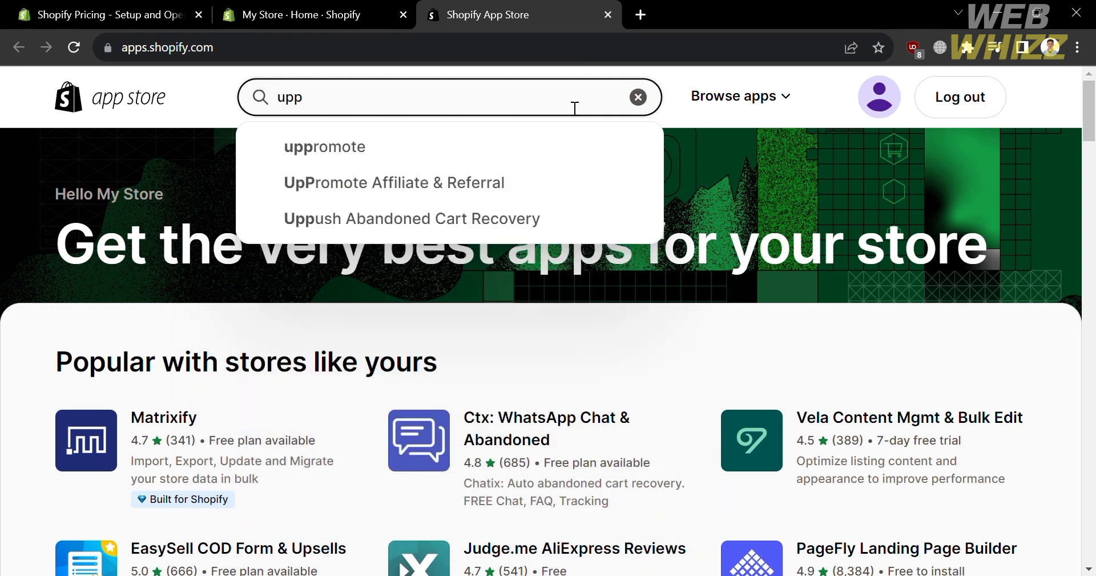
pyautogui.write('romote')
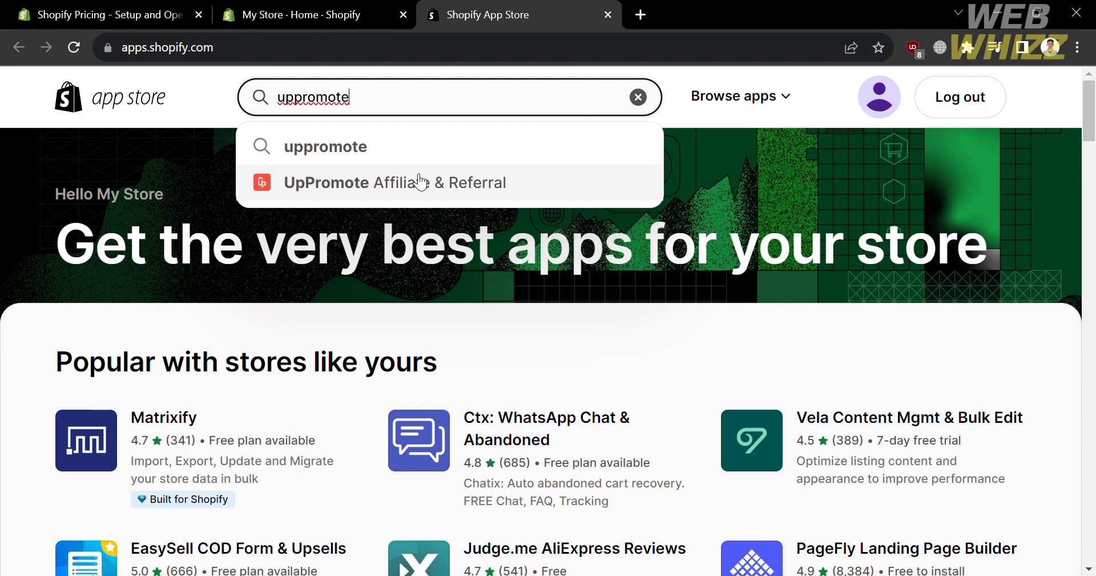
pyautogui.click(532, 178)
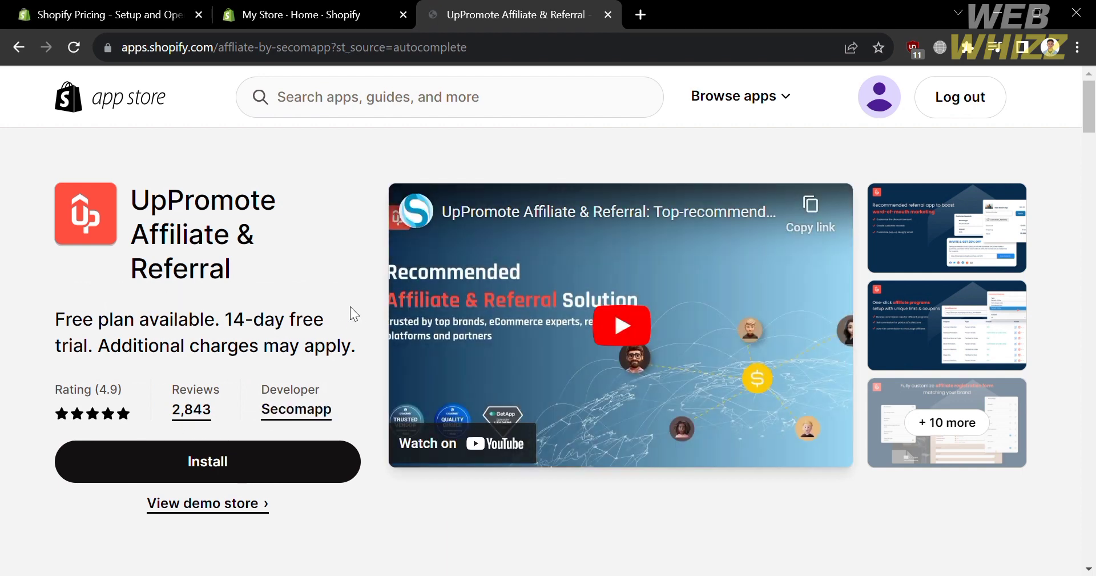
# Read the UpPromote app's highlights, description and feature list on its App Store page
pyautogui.scroll(-2, 363, 497)
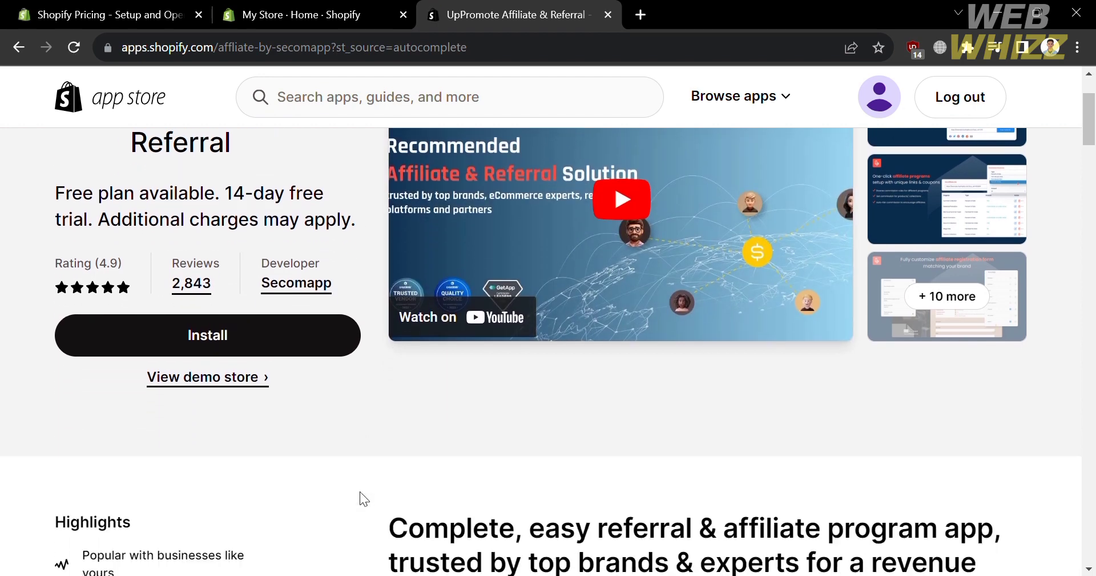
pyautogui.scroll(-5, 360, 492)
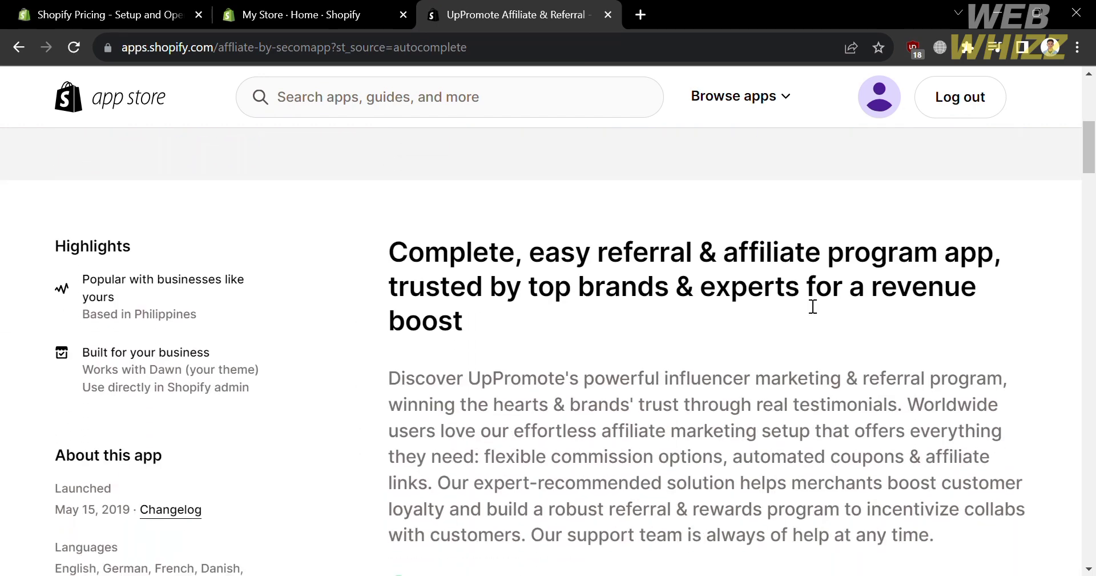
pyautogui.scroll(-1, 803, 303)
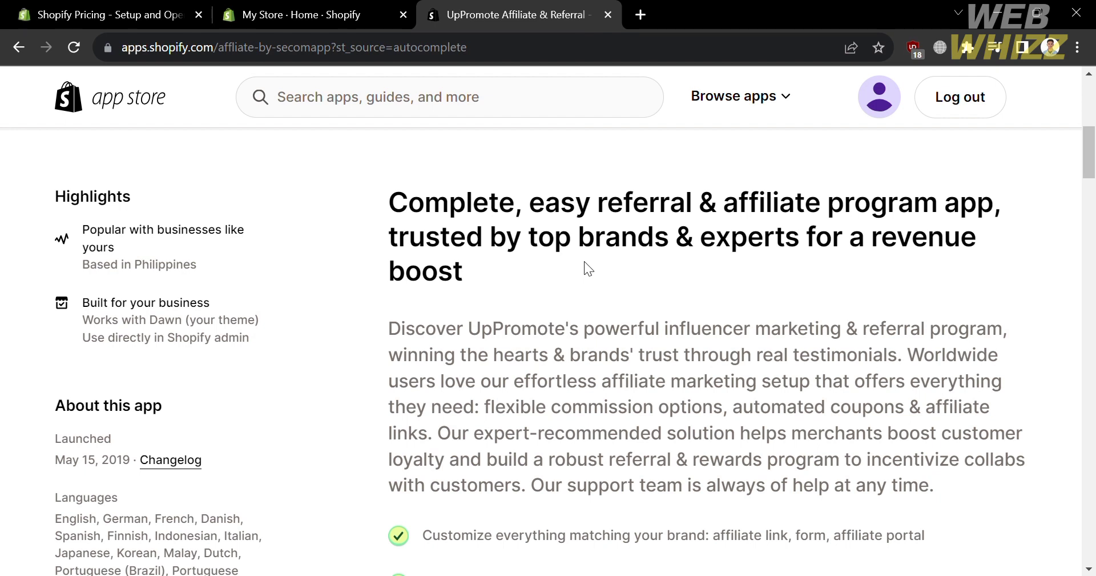
pyautogui.scroll(-2, 817, 292)
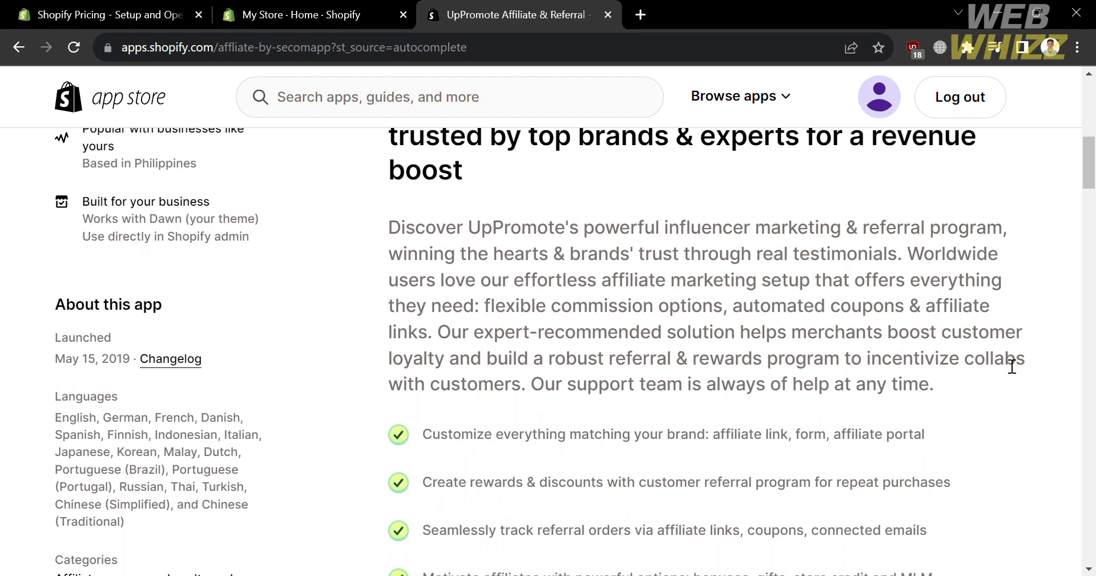
pyautogui.scroll(-3, 958, 426)
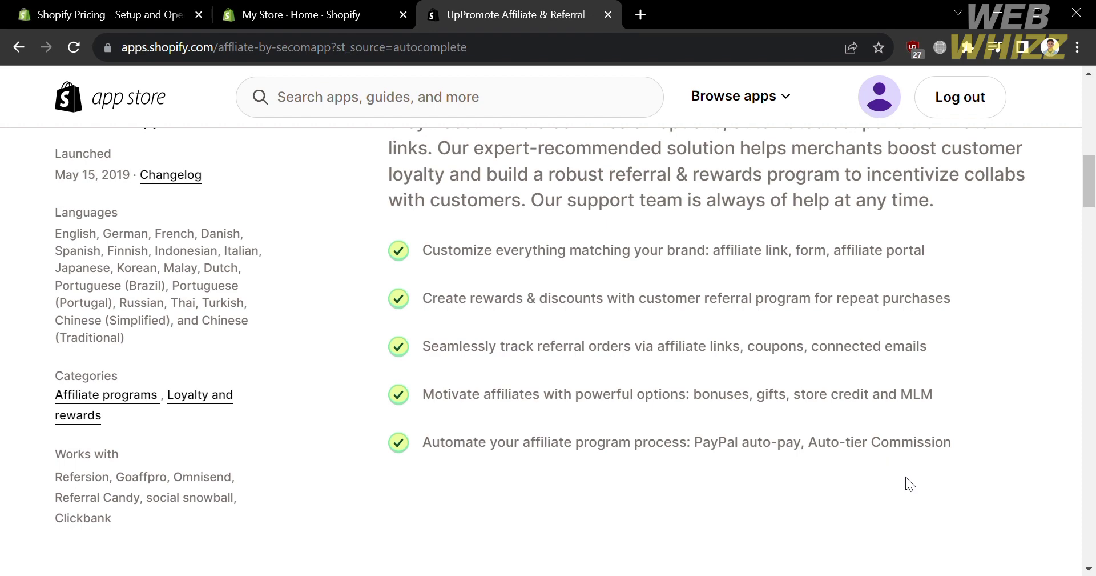
# Check the UpPromote app's pricing plans and reviews, and install the app on My Store
pyautogui.scroll(-8, 906, 478)
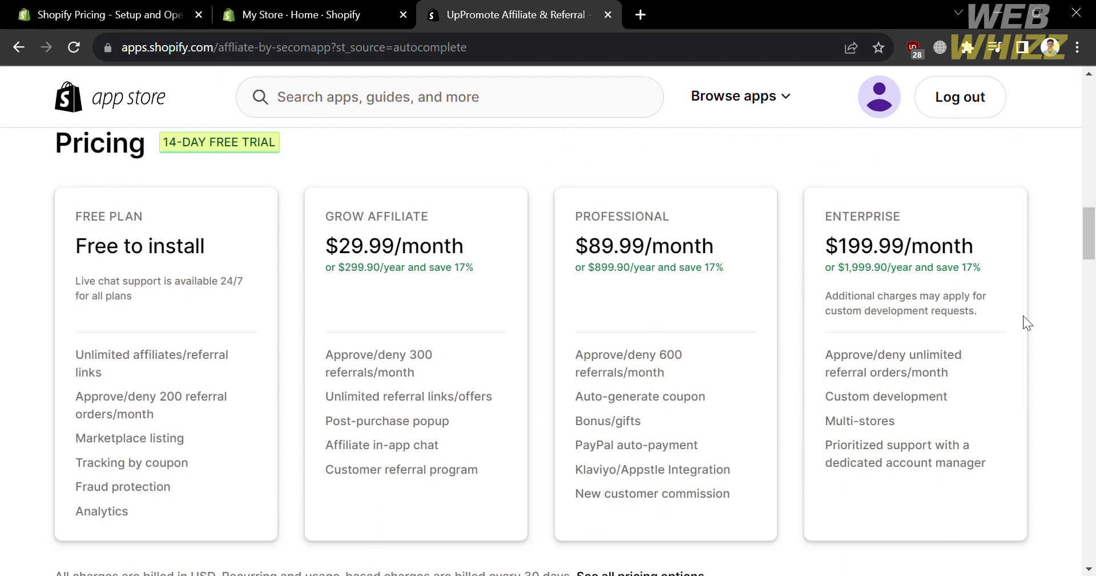
pyautogui.scroll(-5, 1023, 315)
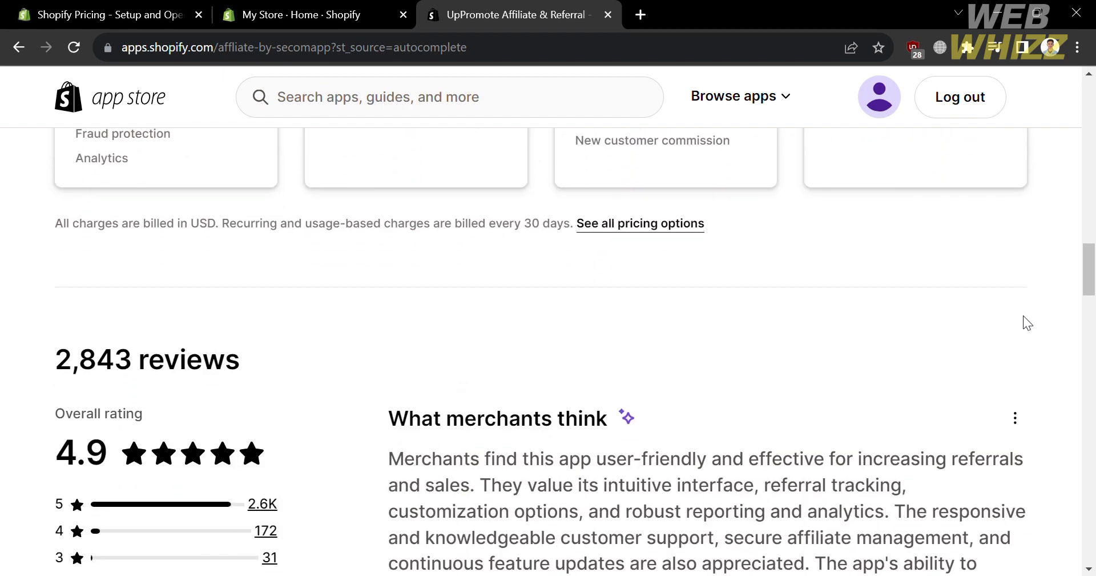
pyautogui.scroll(10, 1024, 315)
pyautogui.scroll(10, 1024, 315)
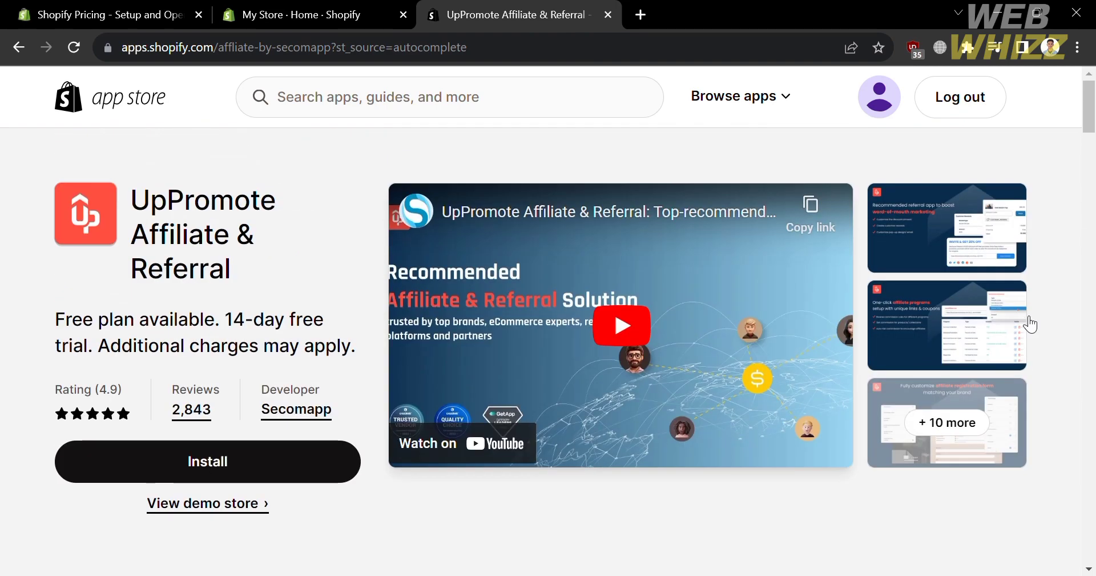
pyautogui.click(303, 465)
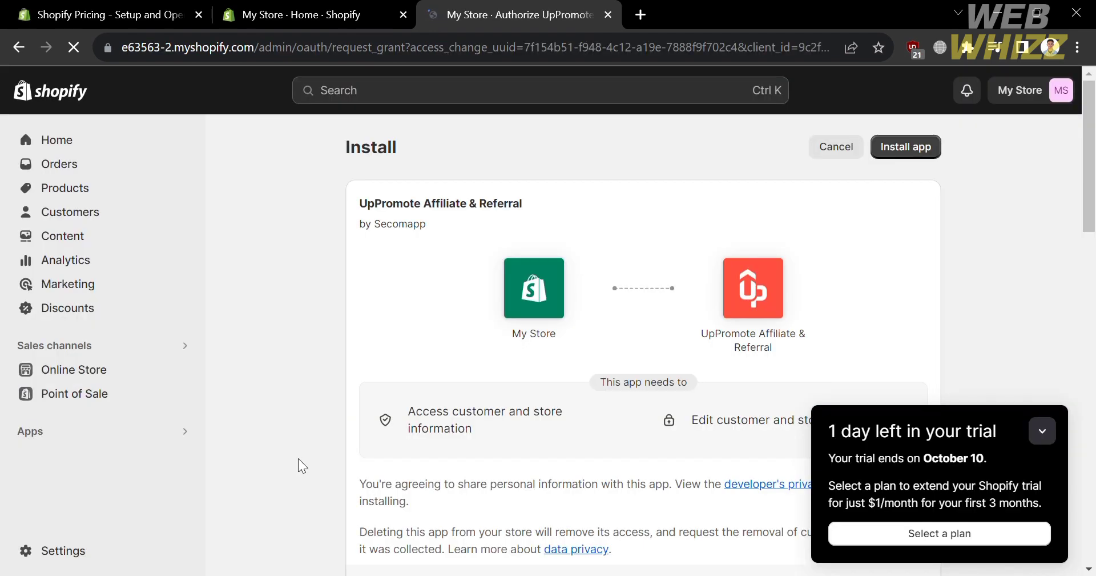
pyautogui.click(921, 147)
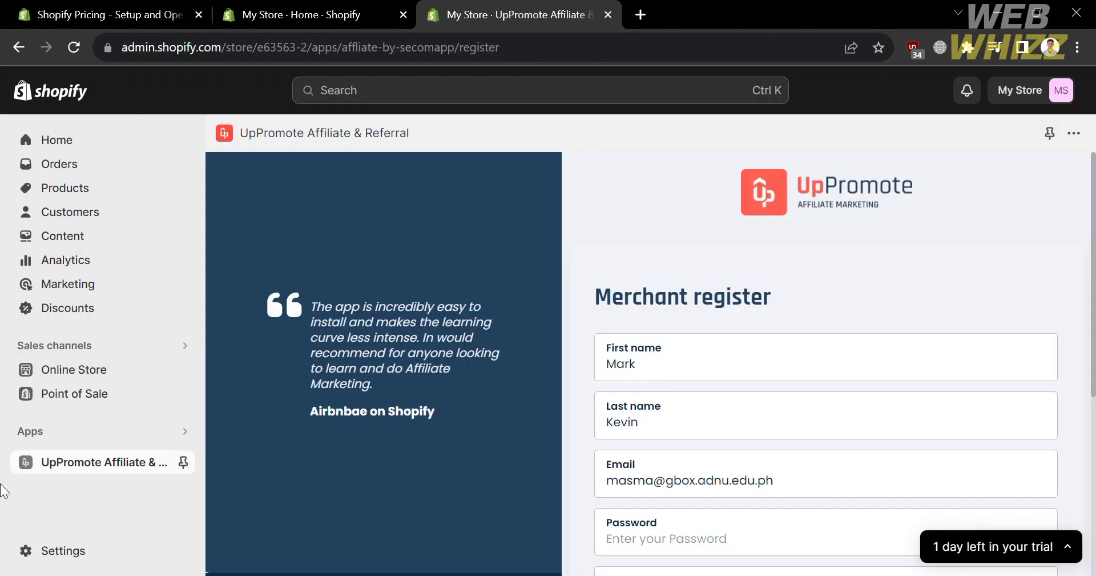
# Enter and confirm the account password in the merchant registration form and submit the registration
pyautogui.scroll(-2, 629, 460)
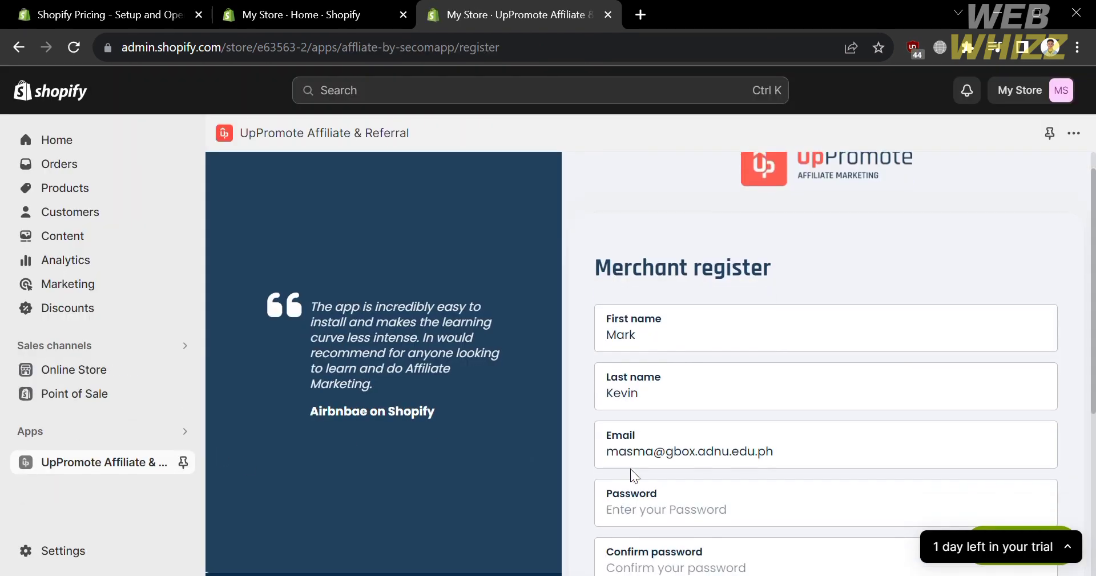
pyautogui.scroll(-5, 630, 468)
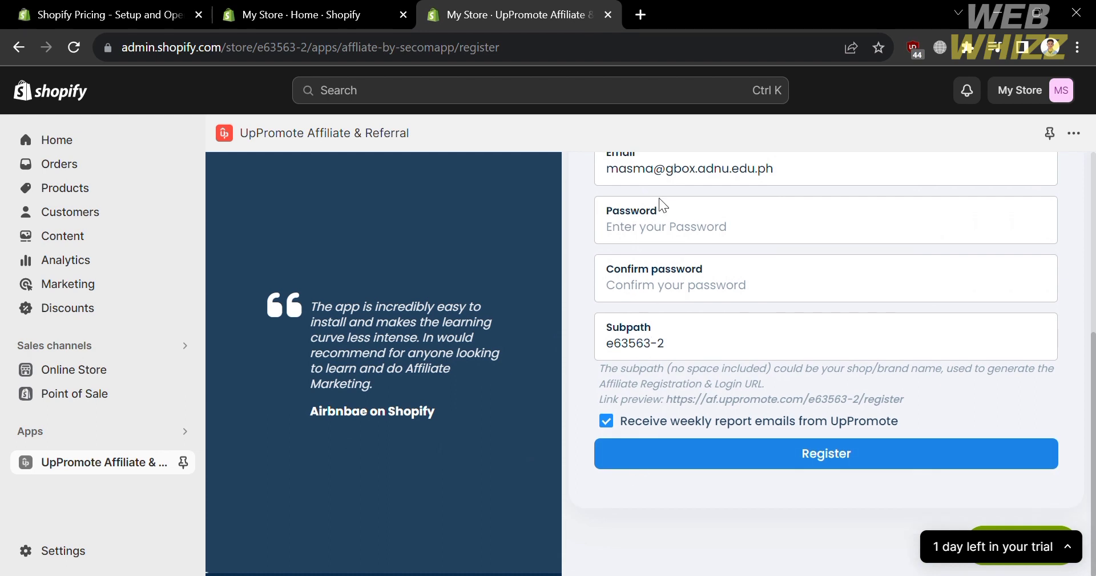
pyautogui.click(674, 242)
pyautogui.write('•••••••')
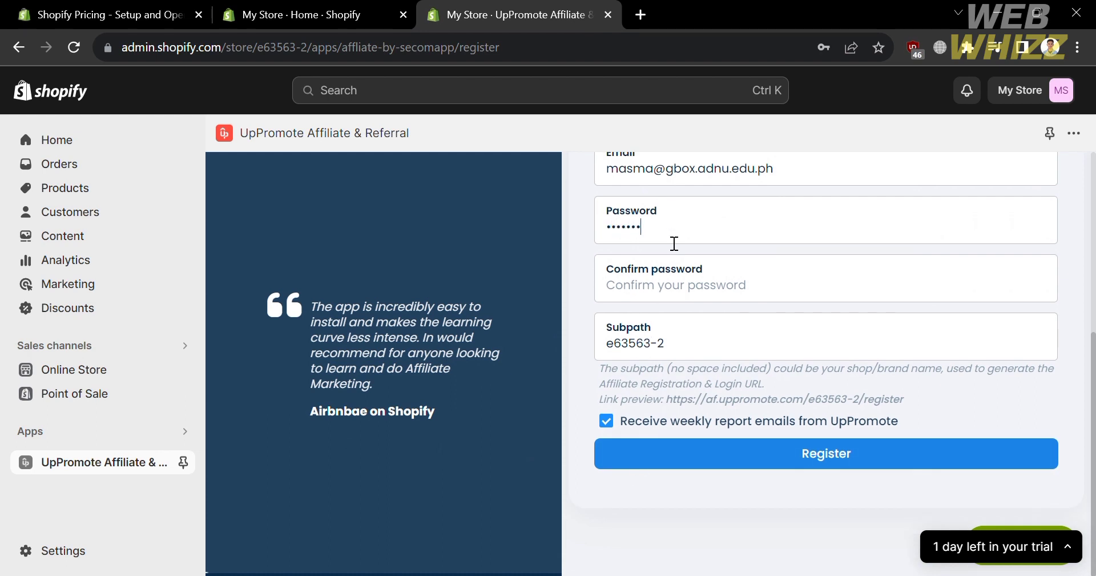
pyautogui.write('•••••')
pyautogui.click(724, 291)
pyautogui.write('•••••••••')
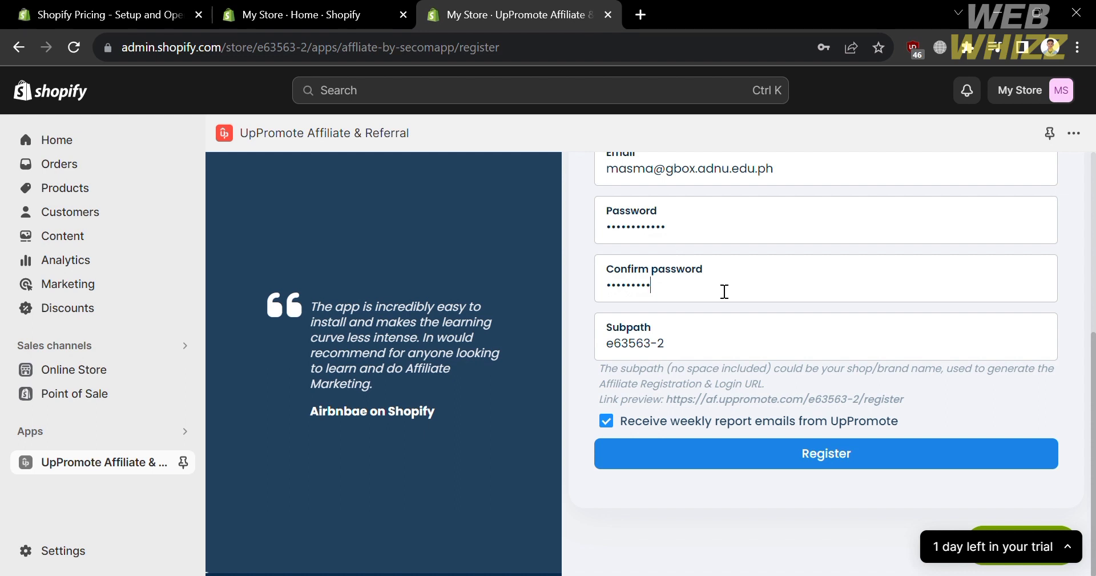
pyautogui.write('•••')
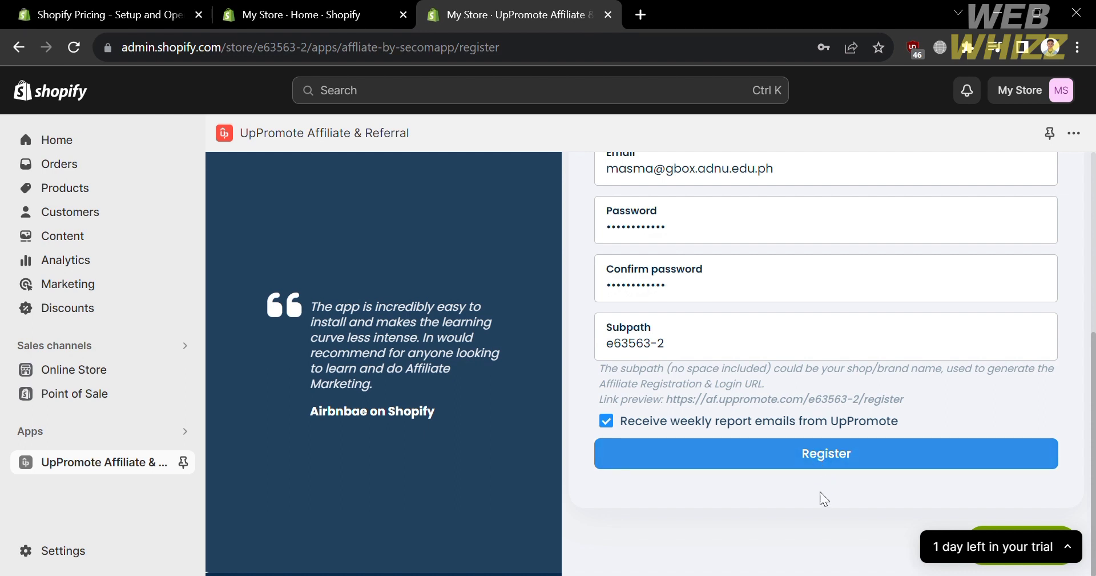
pyautogui.click(822, 460)
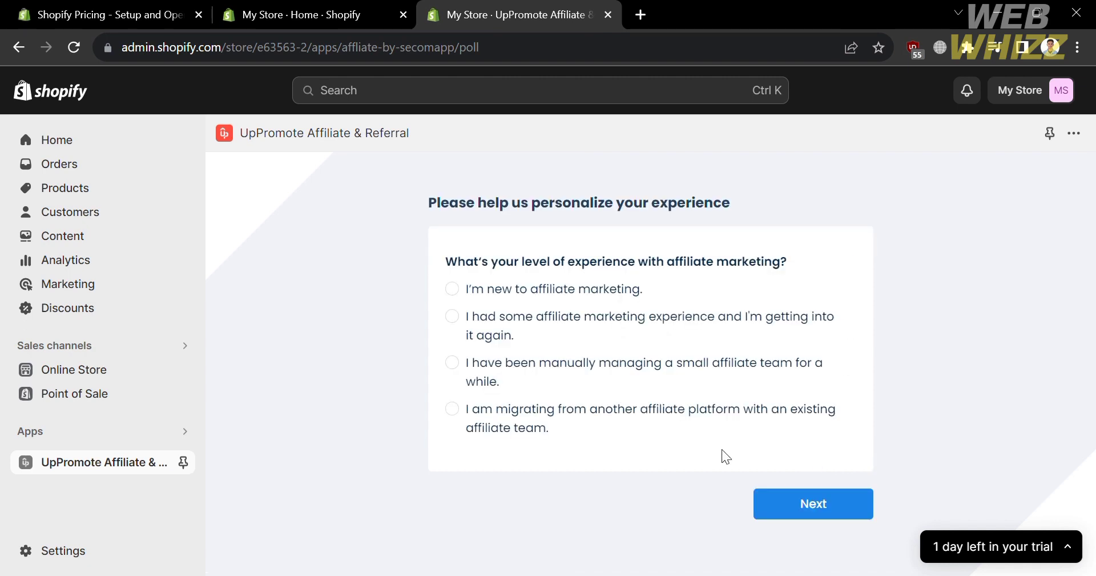
# Answer the personalization poll with new to affiliate marketing, managing and expanding the current affiliate network, and Fashion, and start the quick setup
pyautogui.click(454, 289)
pyautogui.click(847, 511)
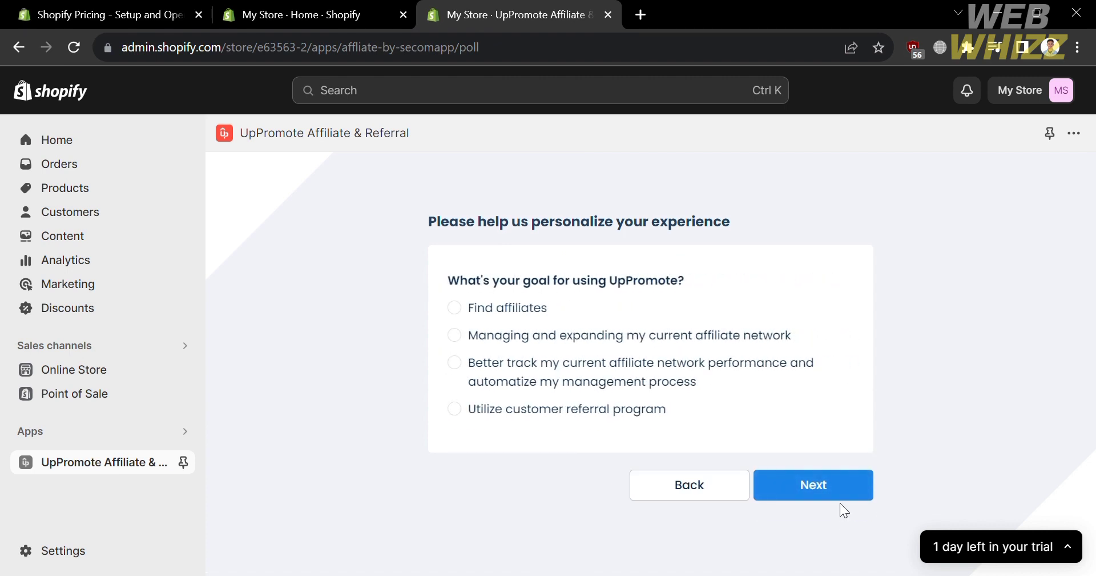
pyautogui.click(456, 337)
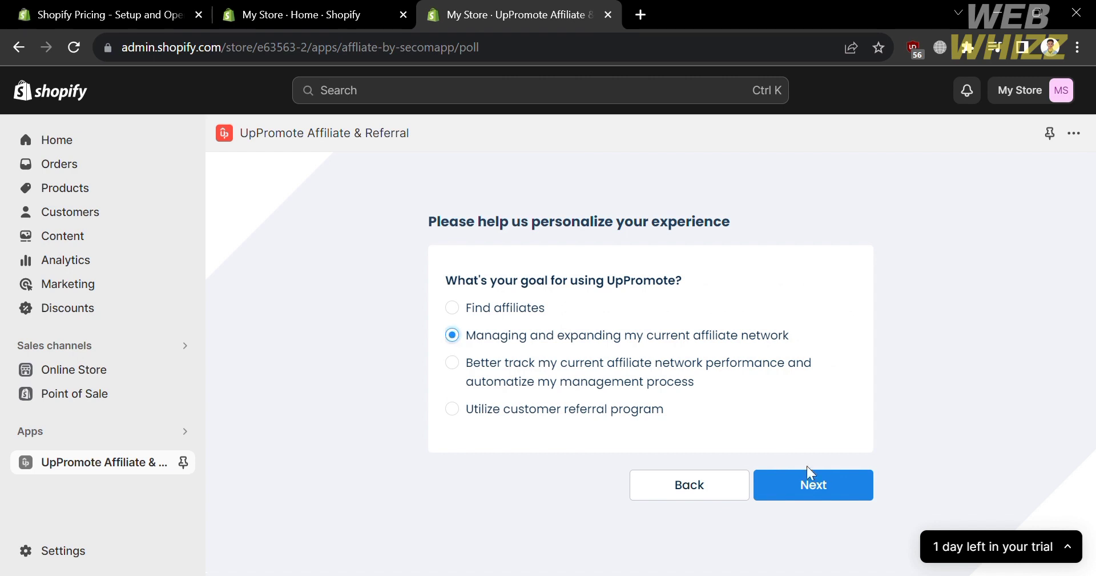
pyautogui.click(819, 482)
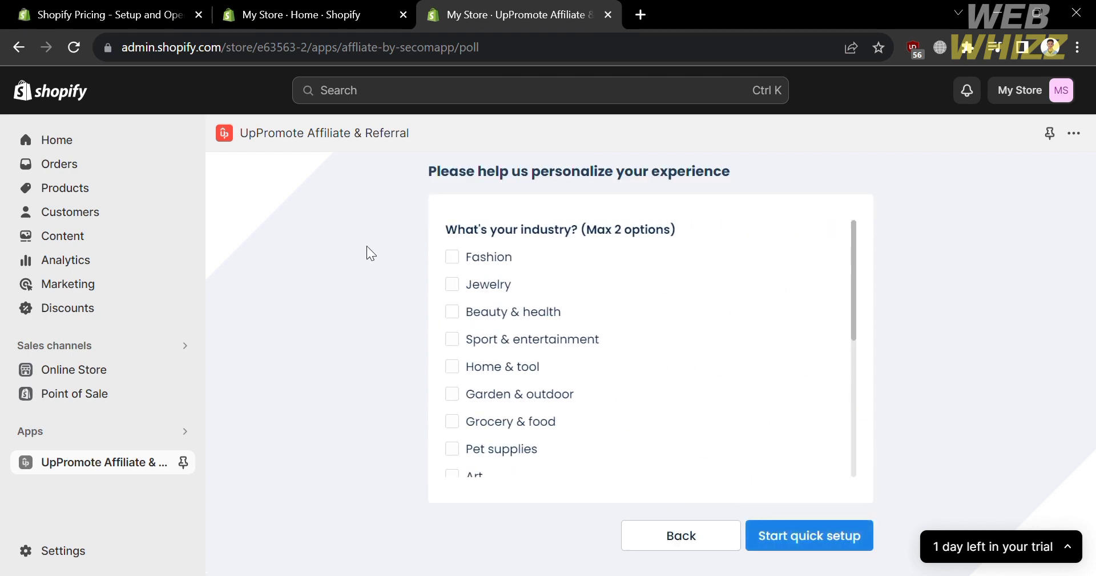
pyautogui.click(452, 257)
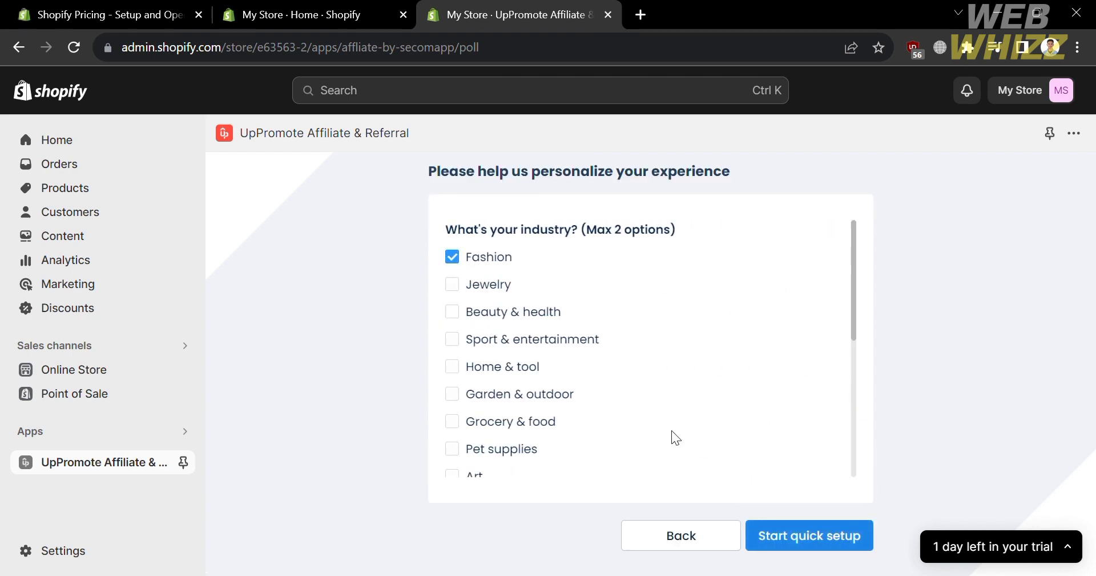
pyautogui.click(787, 538)
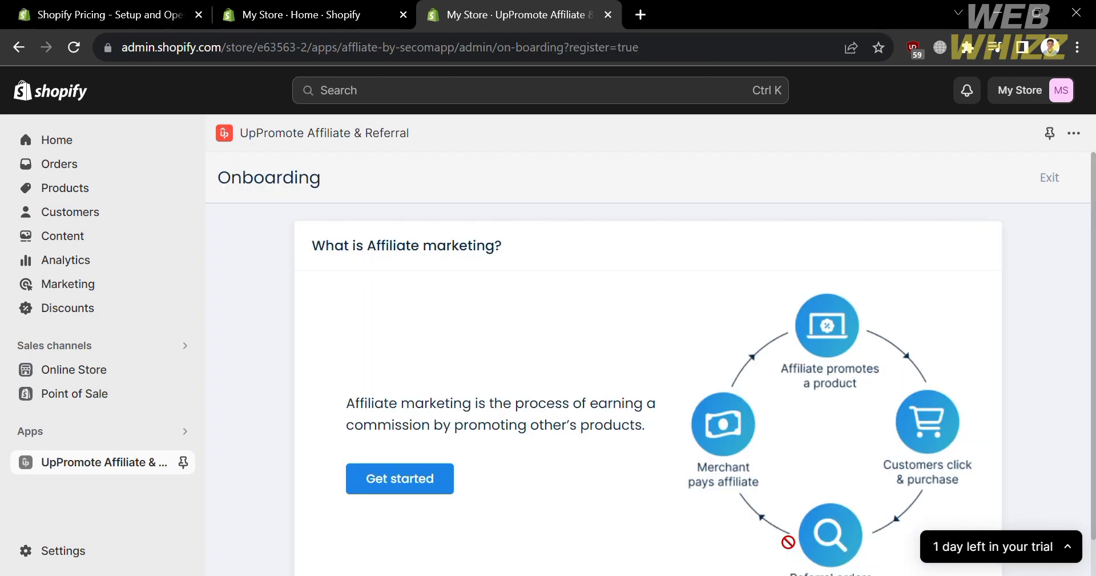
# Start the onboarding and review the tracking methods and available commission types in the program's commission structure
pyautogui.scroll(-1, 458, 451)
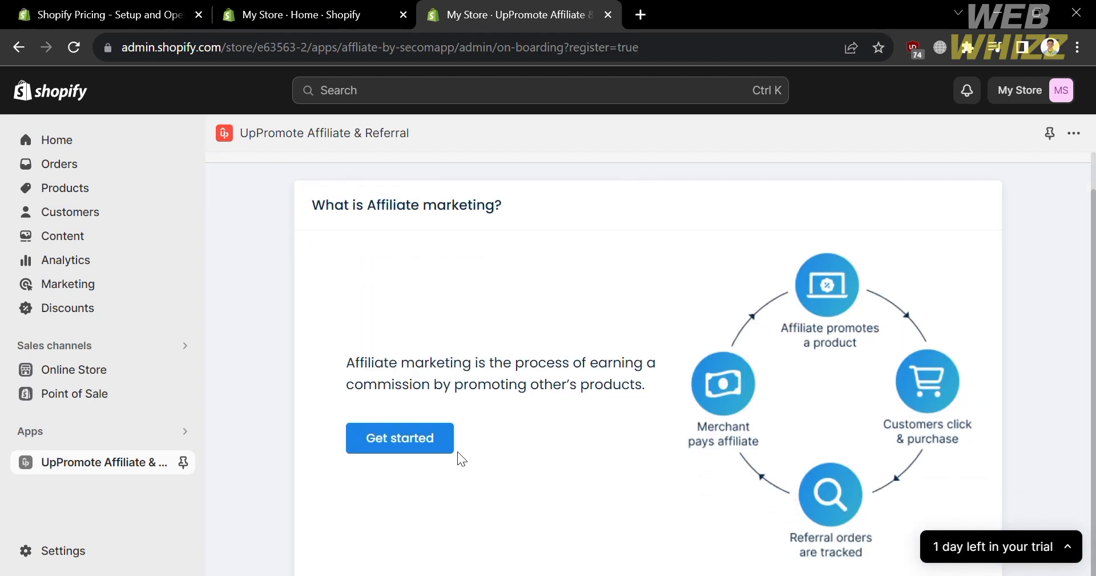
pyautogui.click(423, 438)
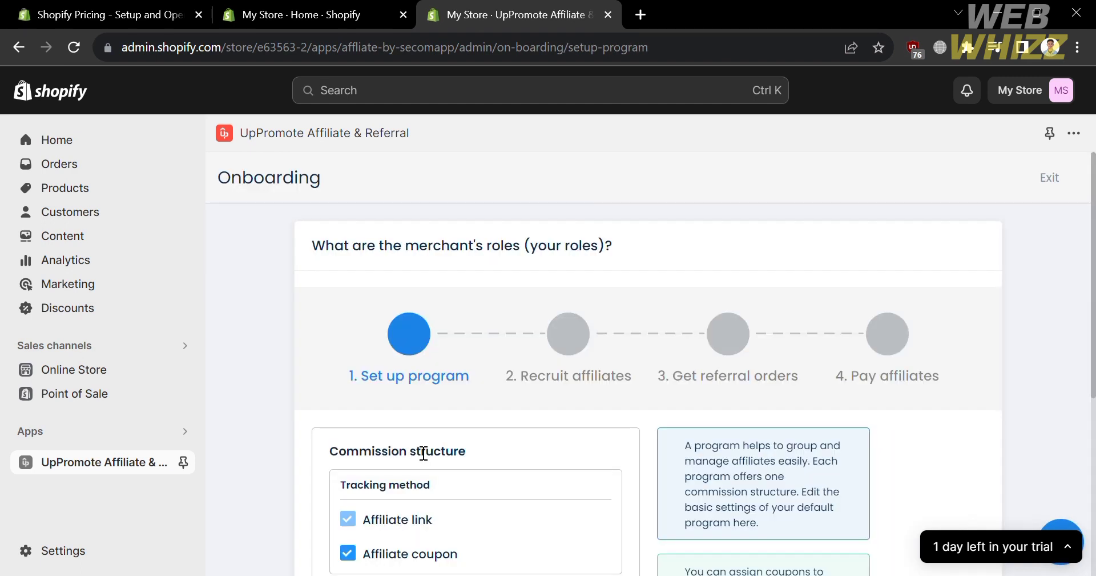
pyautogui.scroll(-3, 424, 452)
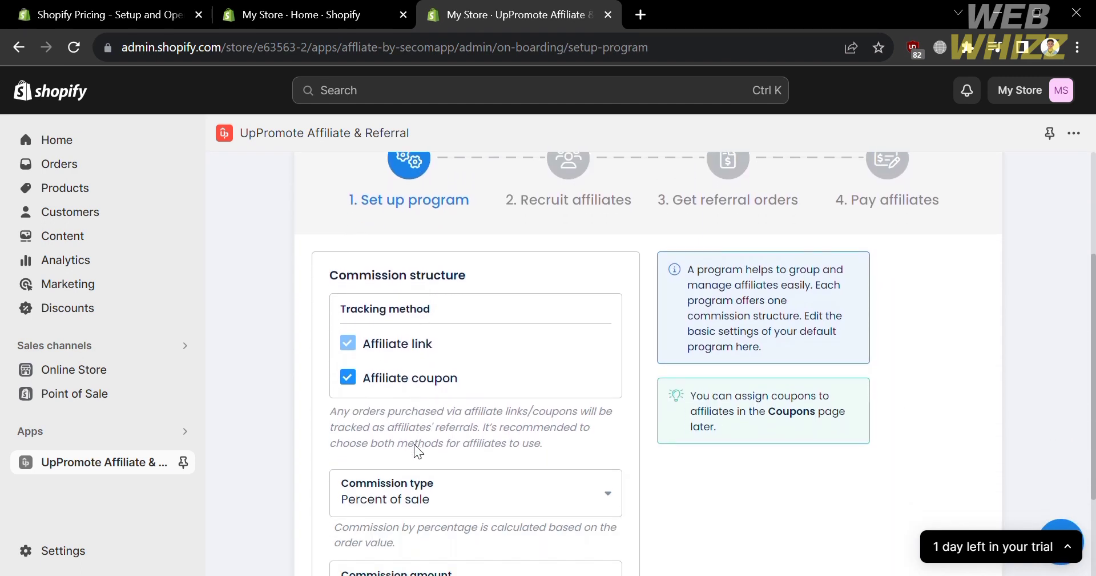
pyautogui.scroll(-3, 543, 391)
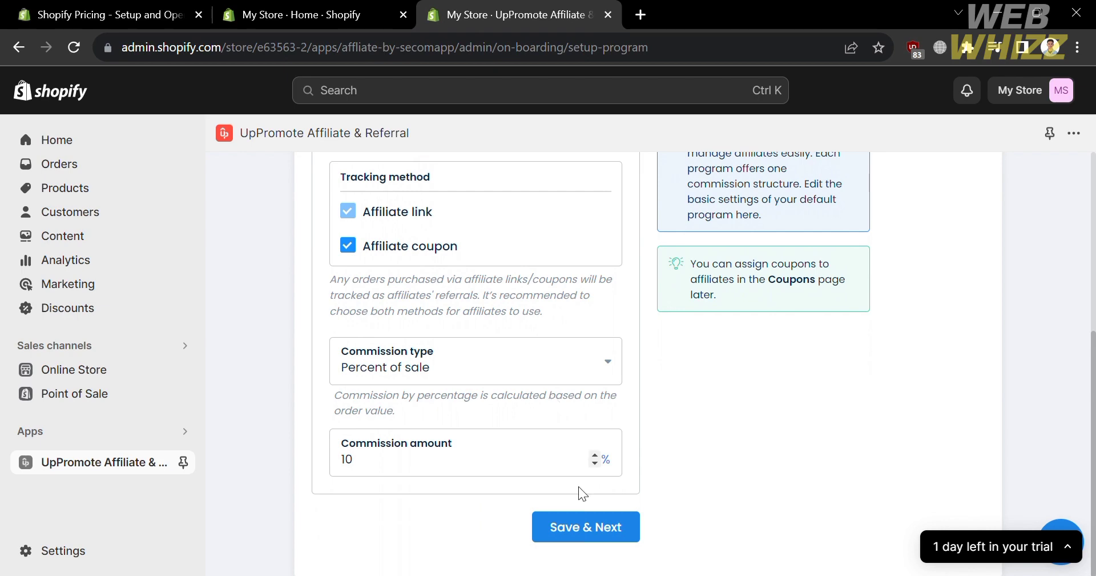
pyautogui.scroll(6, 542, 382)
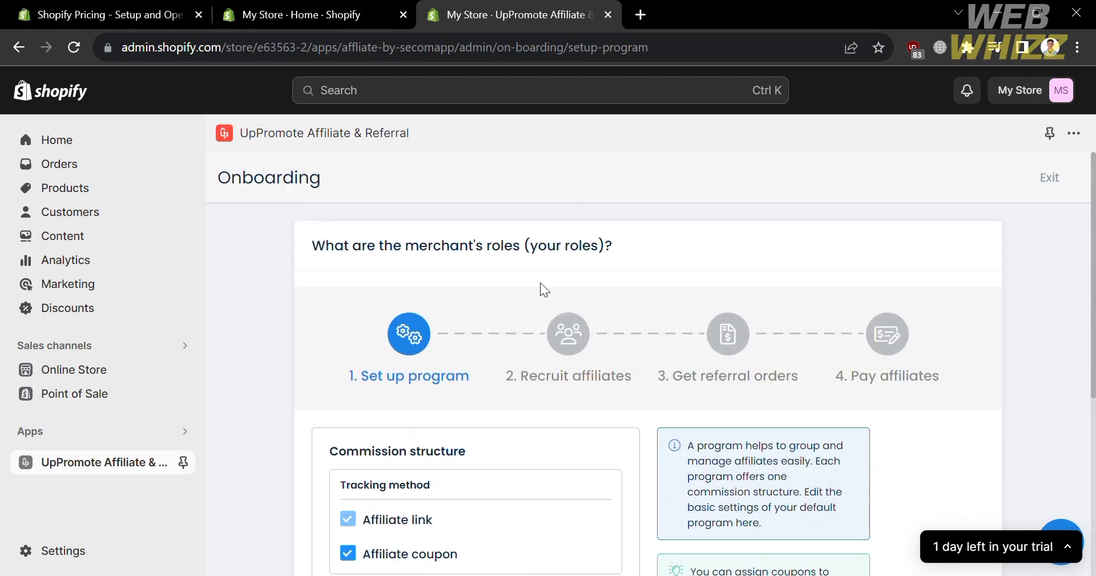
pyautogui.scroll(-3, 573, 429)
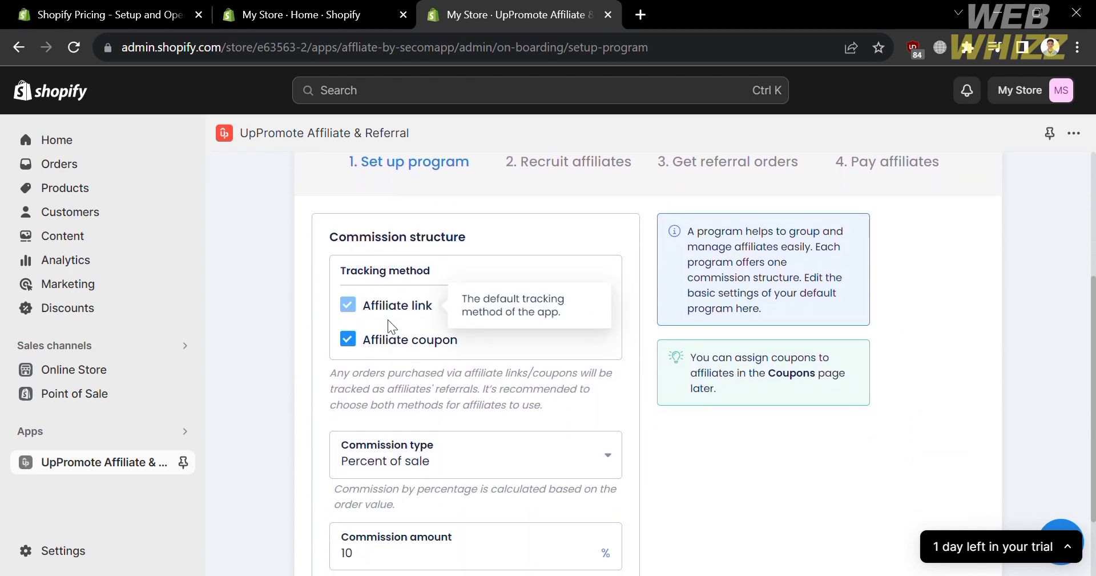
pyautogui.scroll(-2, 503, 485)
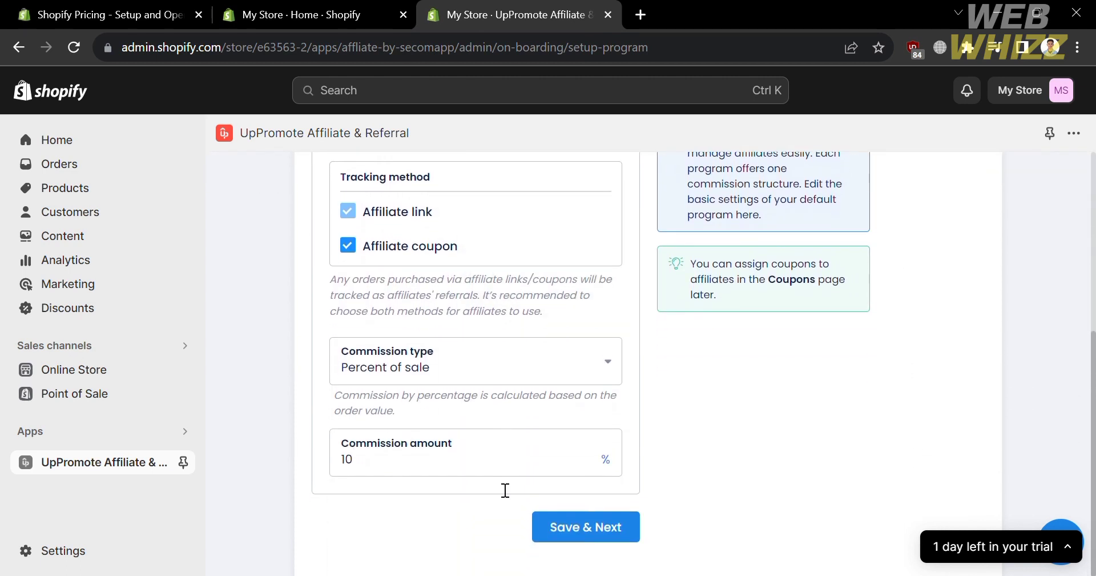
pyautogui.click(496, 375)
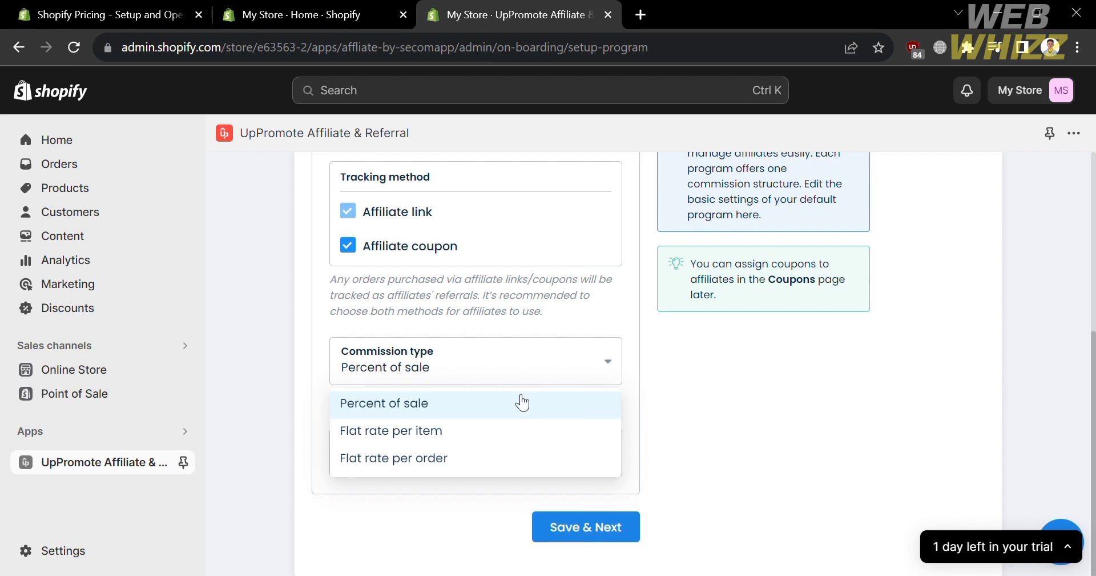
pyautogui.click(676, 408)
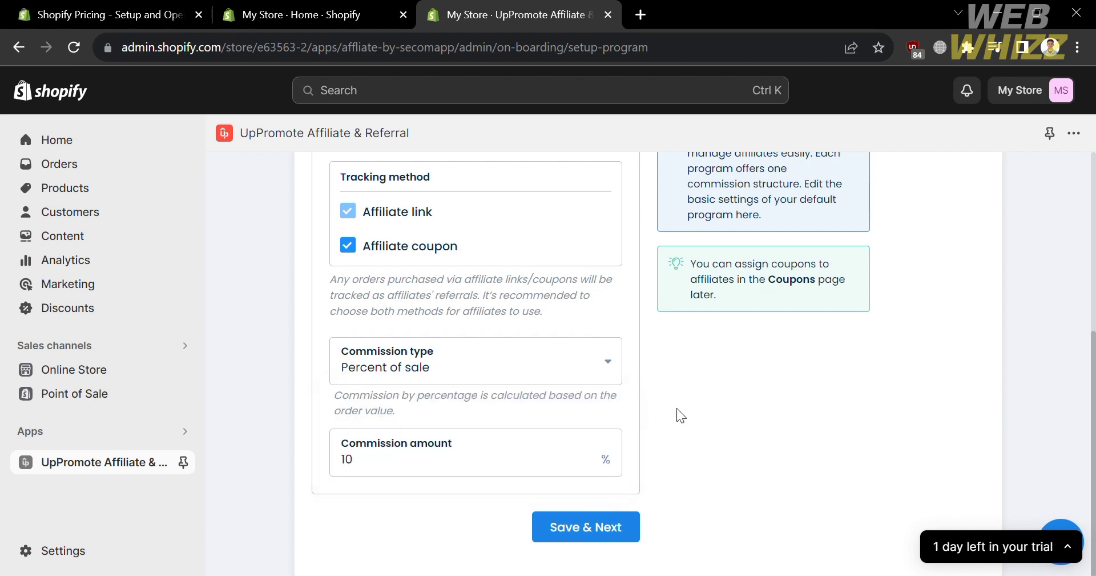
# Set the commission amount to 15% and save the program setup to continue to recruiting affiliates
pyautogui.click(373, 474)
pyautogui.press('BackSpace')
pyautogui.write('5')
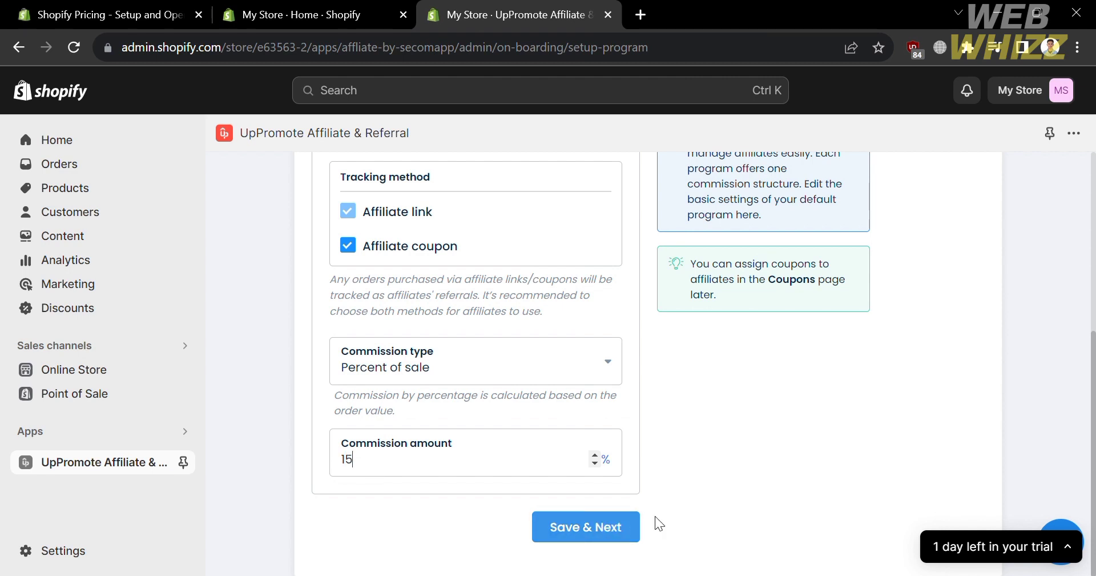
pyautogui.click(704, 514)
pyautogui.click(605, 526)
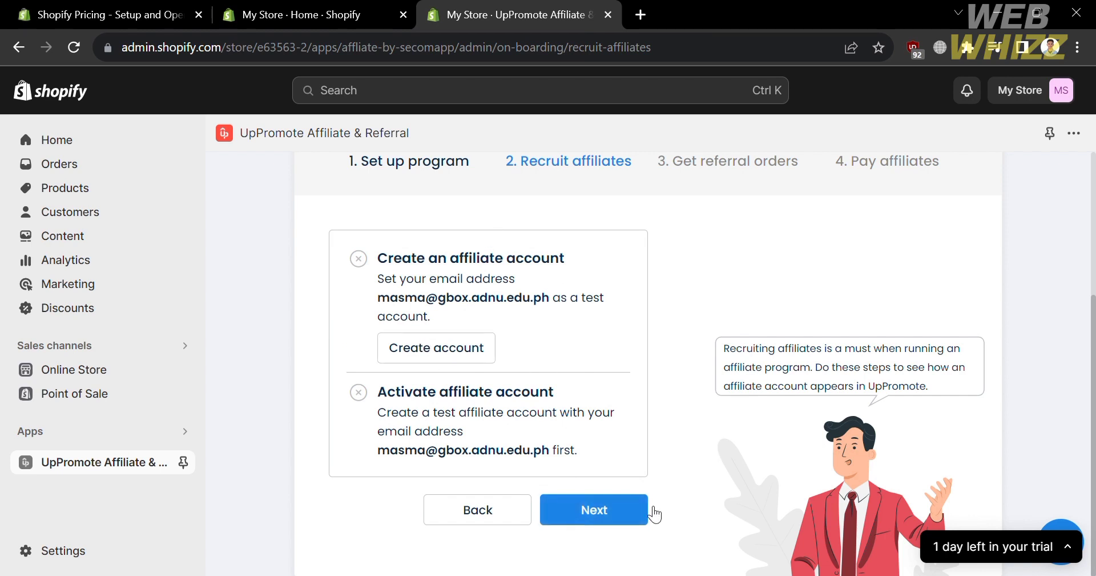
# Create the test affiliate account, entering and confirming its account password
pyautogui.click(460, 358)
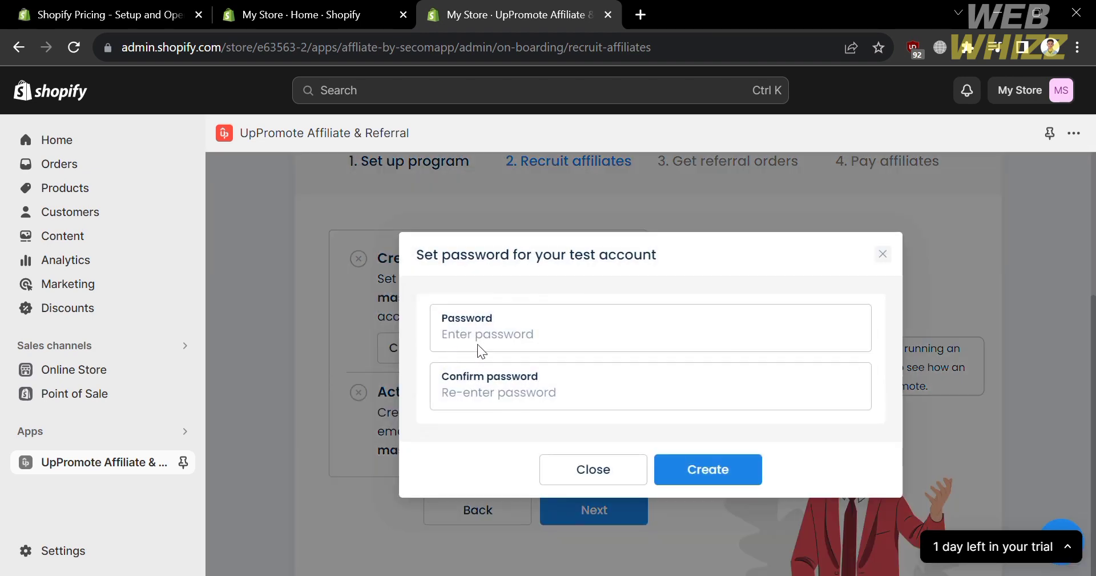
pyautogui.write('••••••••••••')
pyautogui.click(567, 391)
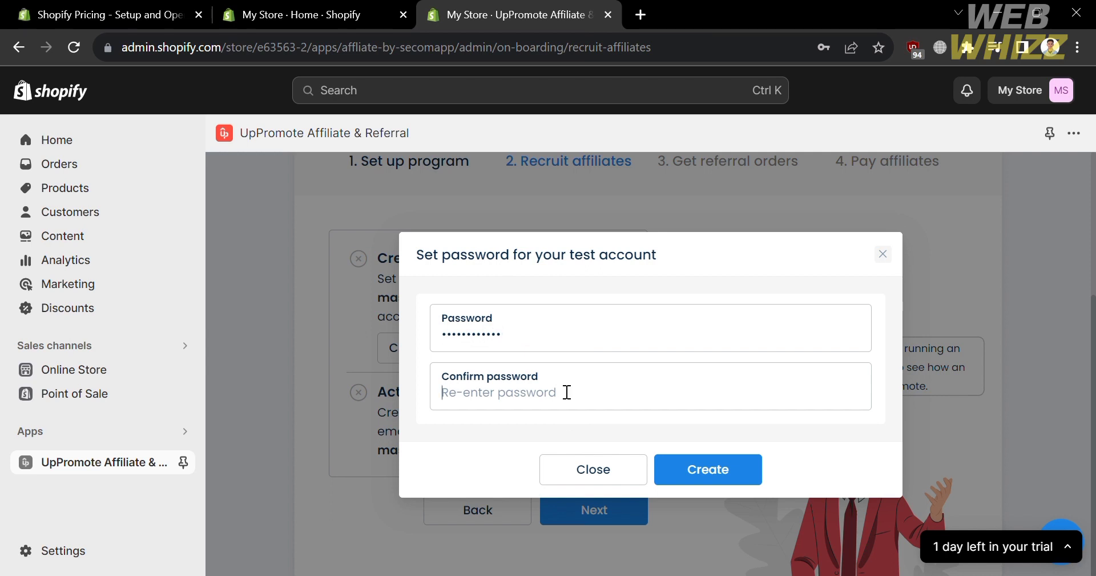
pyautogui.write('•••••••••••')
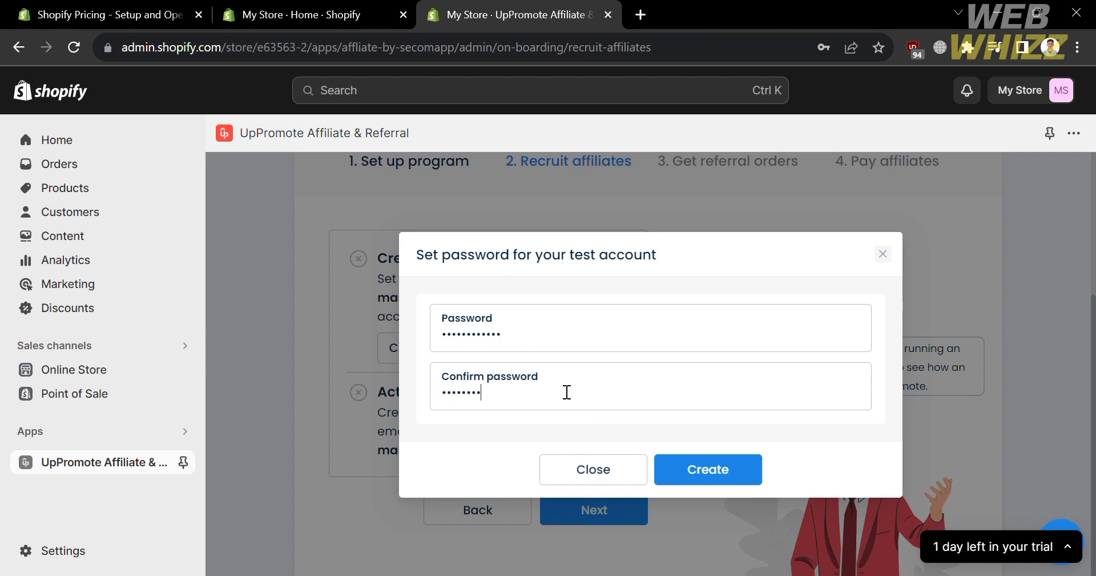
pyautogui.write('•')
pyautogui.click(729, 482)
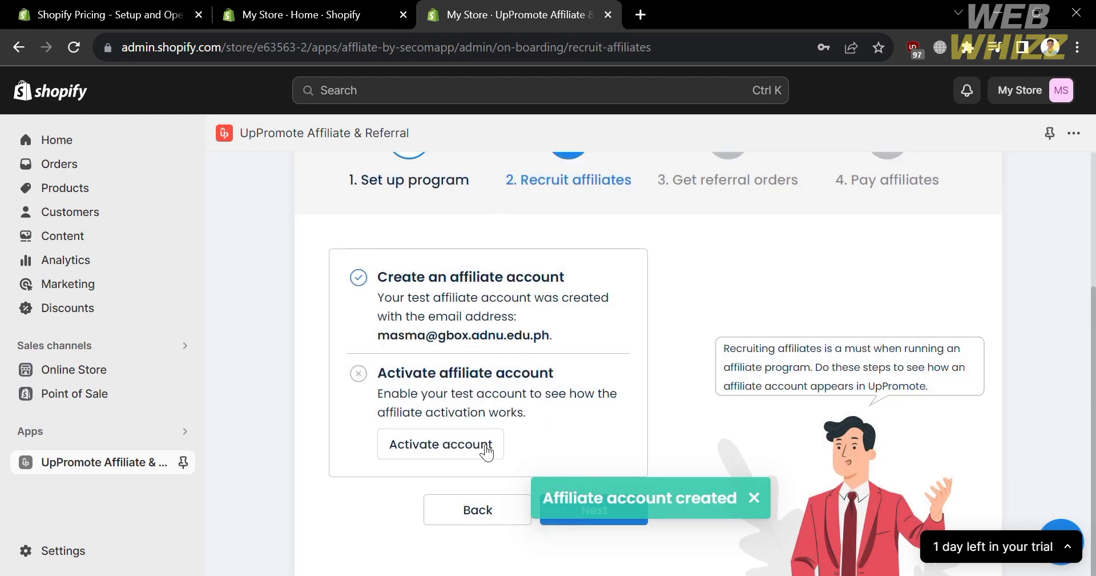
# Activate the test affiliate account and continue to the Get referral orders stage
pyautogui.click(471, 445)
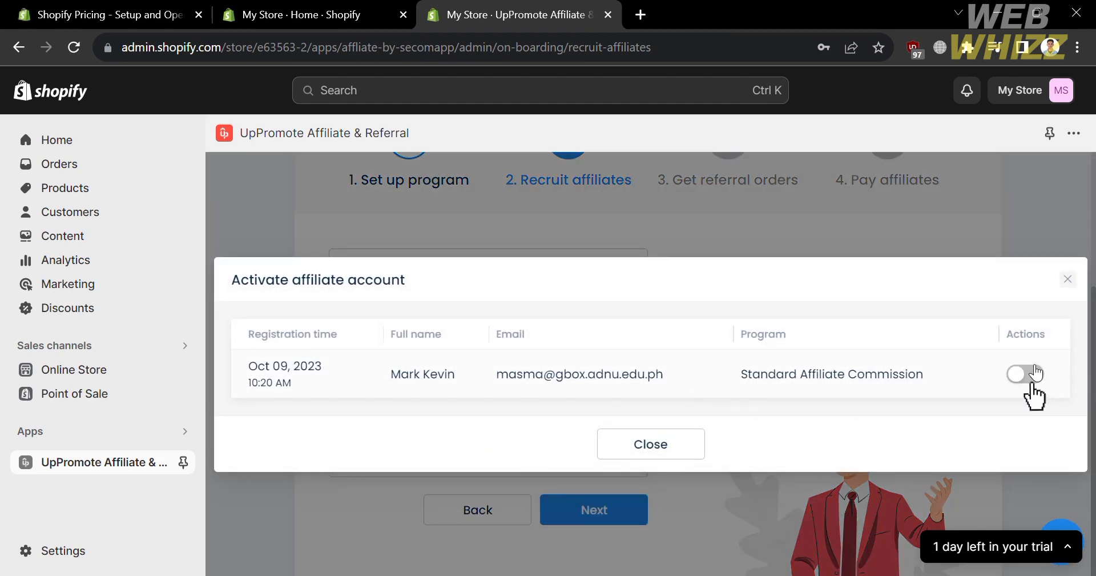
pyautogui.click(1027, 374)
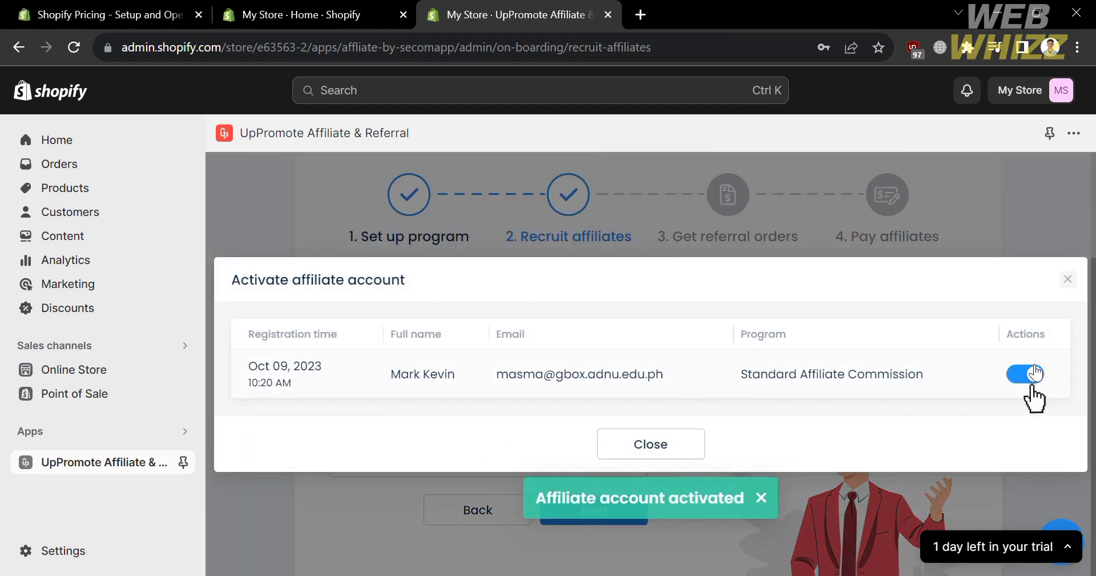
pyautogui.click(653, 444)
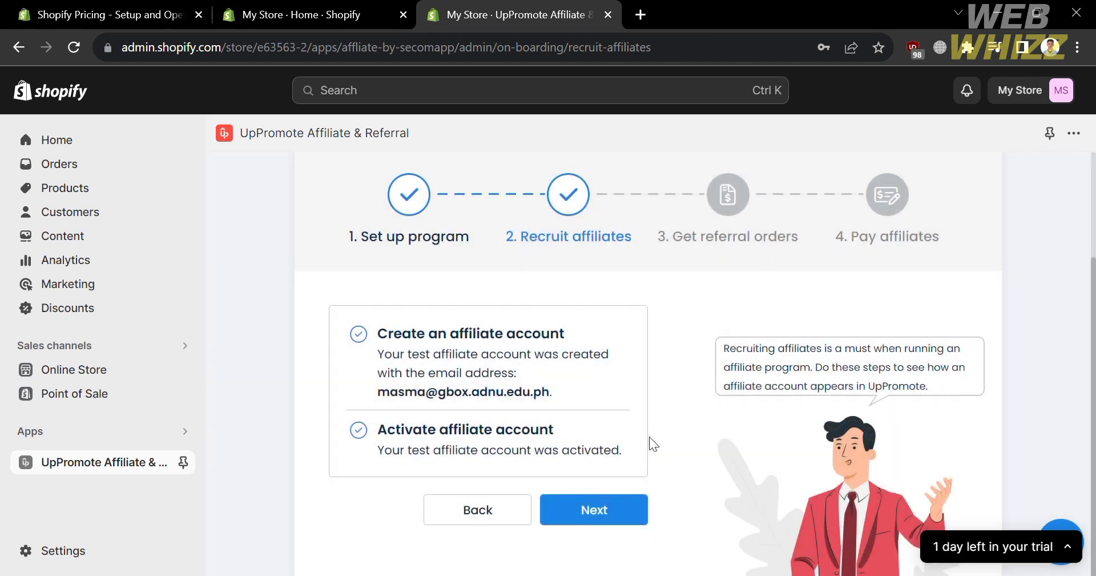
pyautogui.click(595, 513)
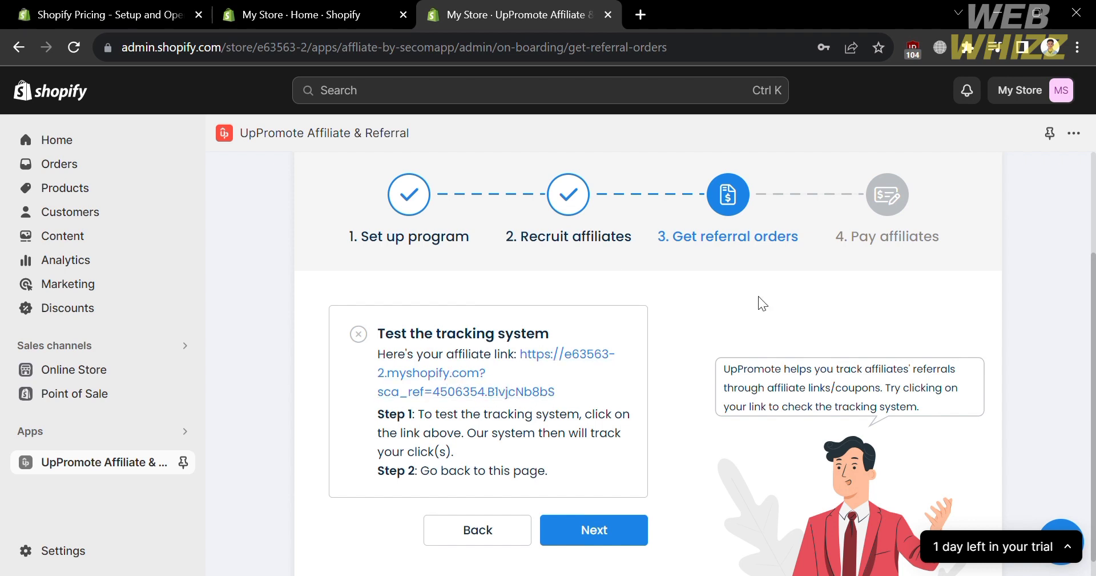
# Test the tracking system by opening the affiliate link, browsing the storefront it leads to and returning to the onboarding
pyautogui.click(566, 358)
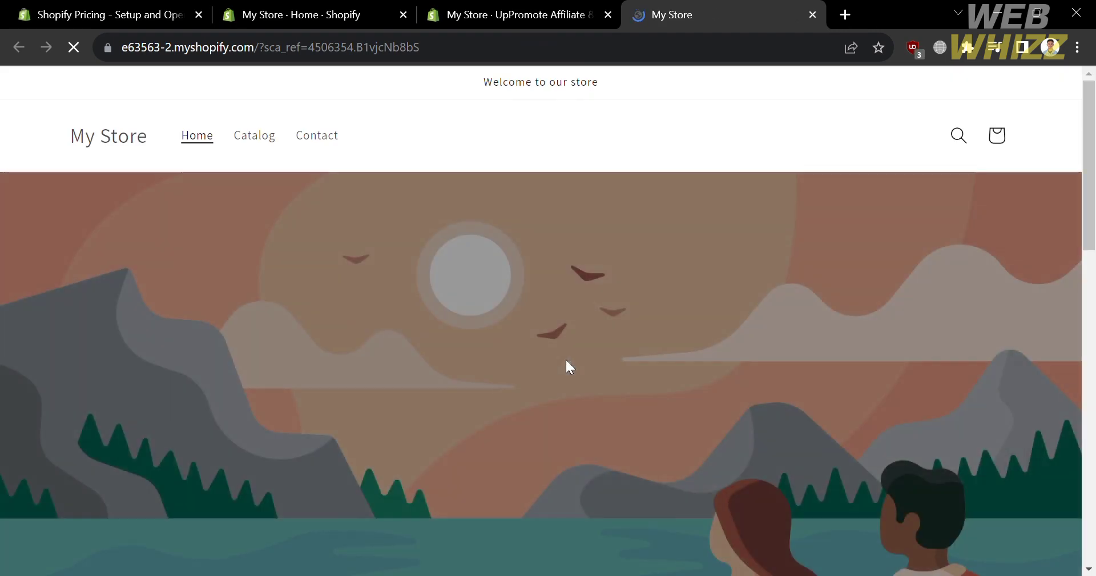
pyautogui.scroll(-8, 620, 474)
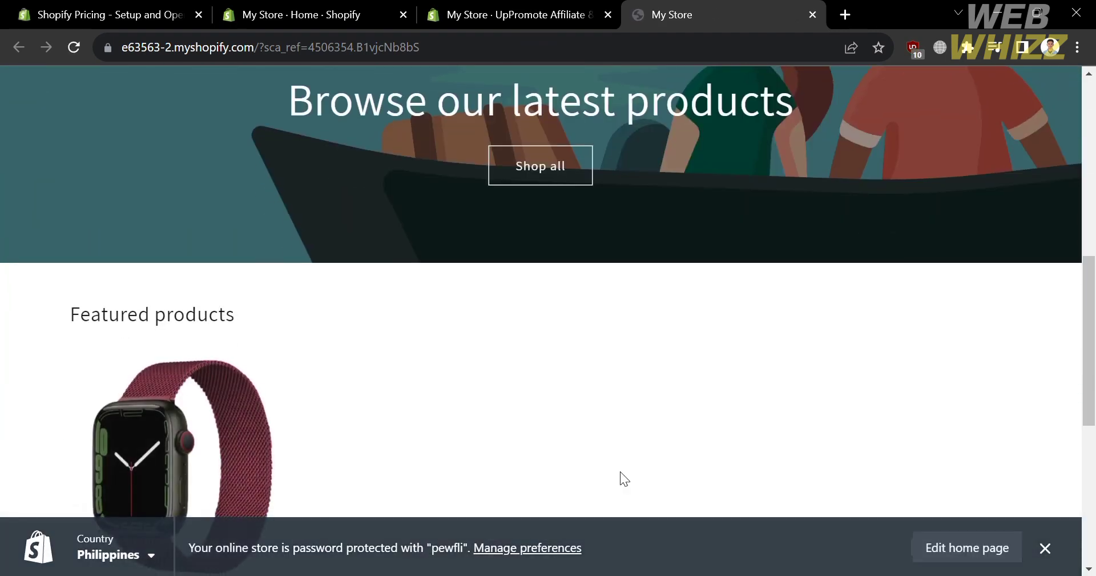
pyautogui.scroll(-5, 620, 479)
pyautogui.scroll(10, 620, 478)
pyautogui.click(530, 8)
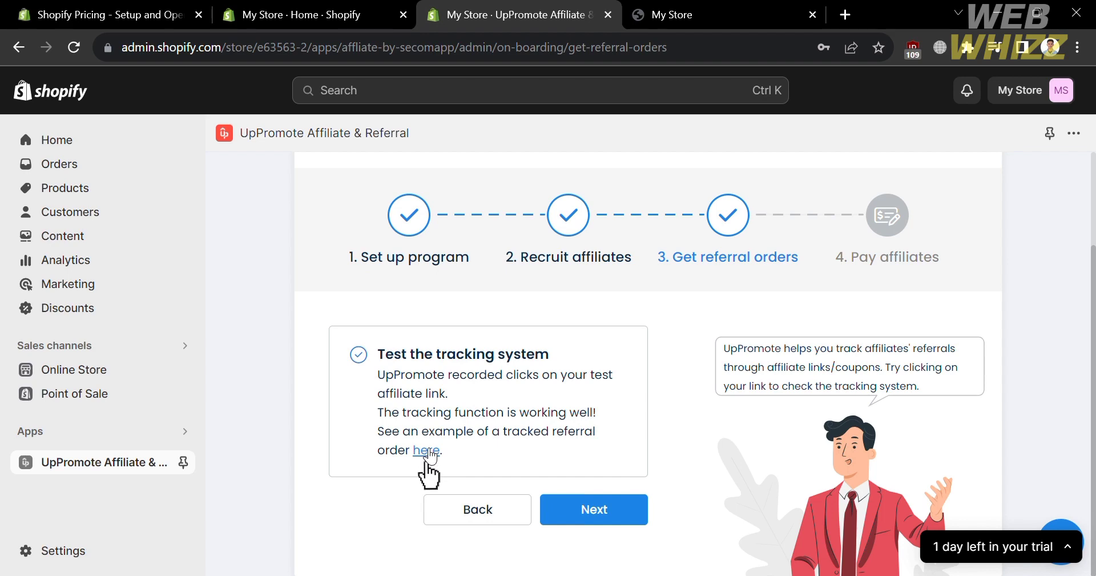
# View the example of a tracked referral order, close it and continue to the Pay affiliates stage
pyautogui.click(427, 450)
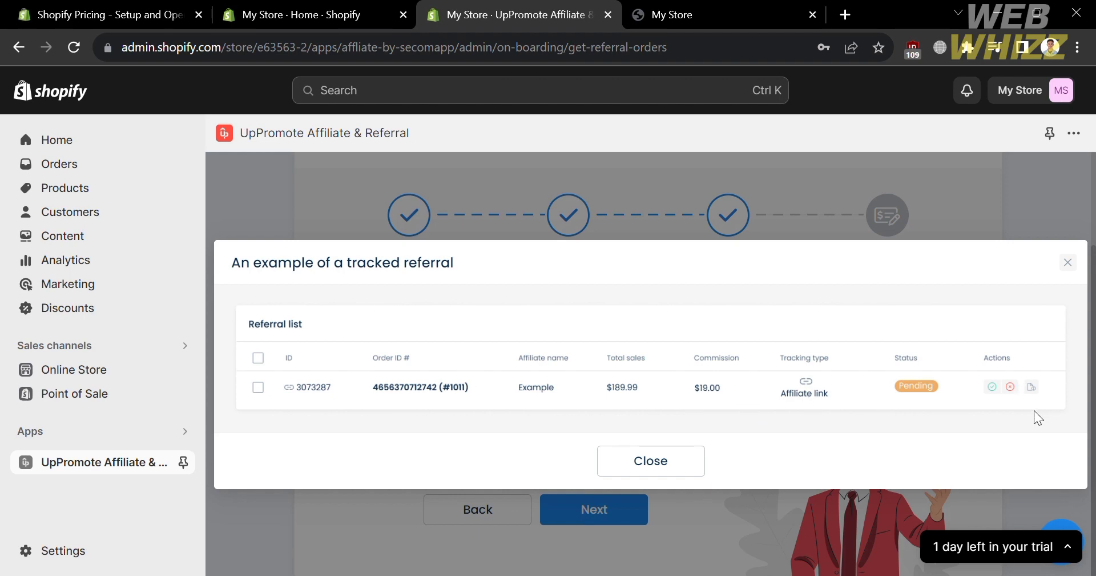
pyautogui.click(654, 471)
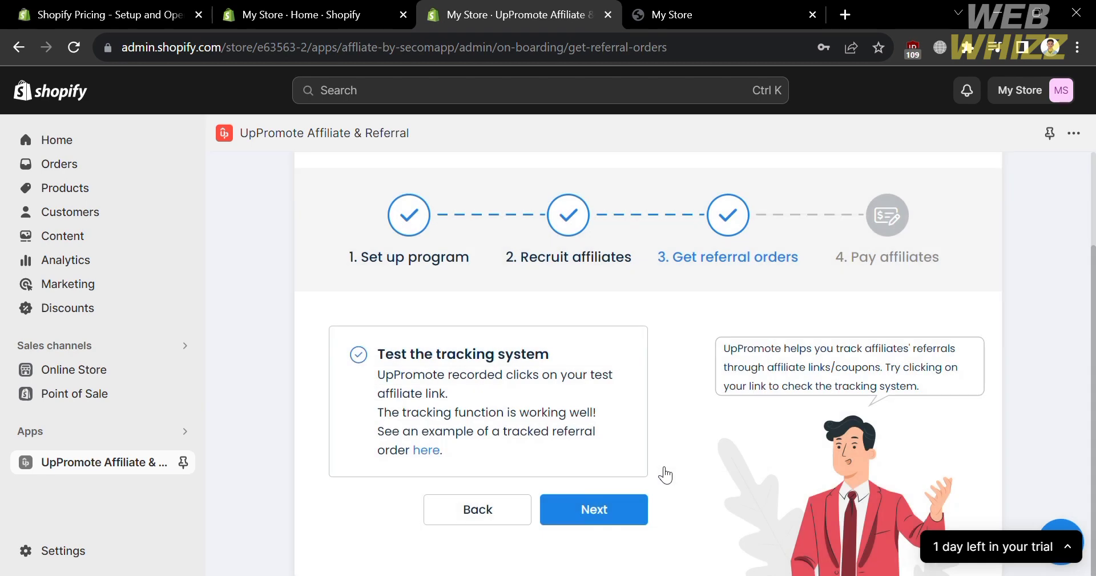
pyautogui.click(620, 522)
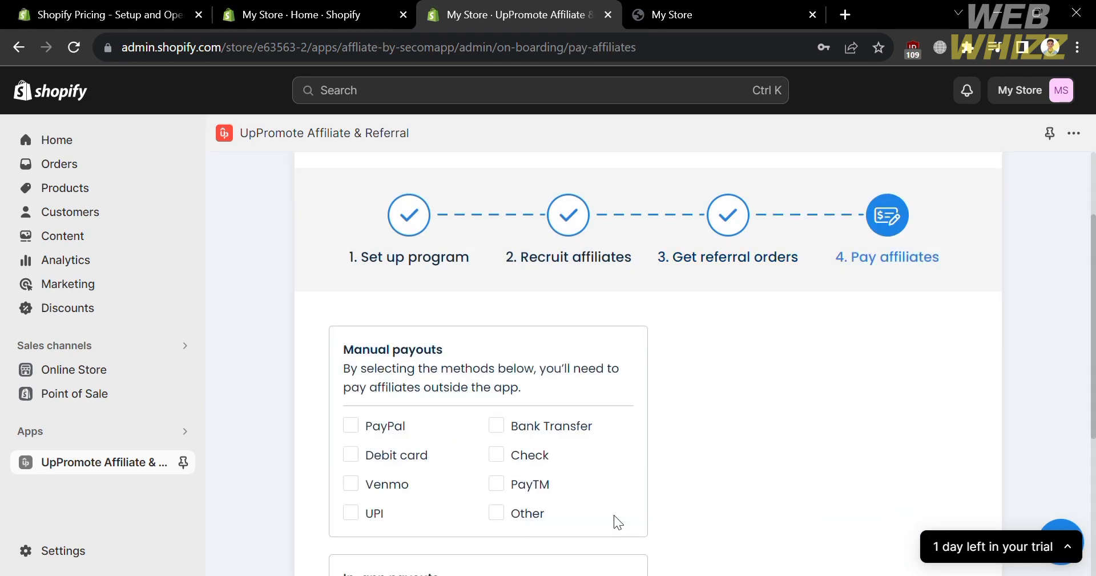
# Choose PayPal as the manual payout method, save and finish the onboarding, and go to the app's Home page
pyautogui.scroll(-3, 615, 515)
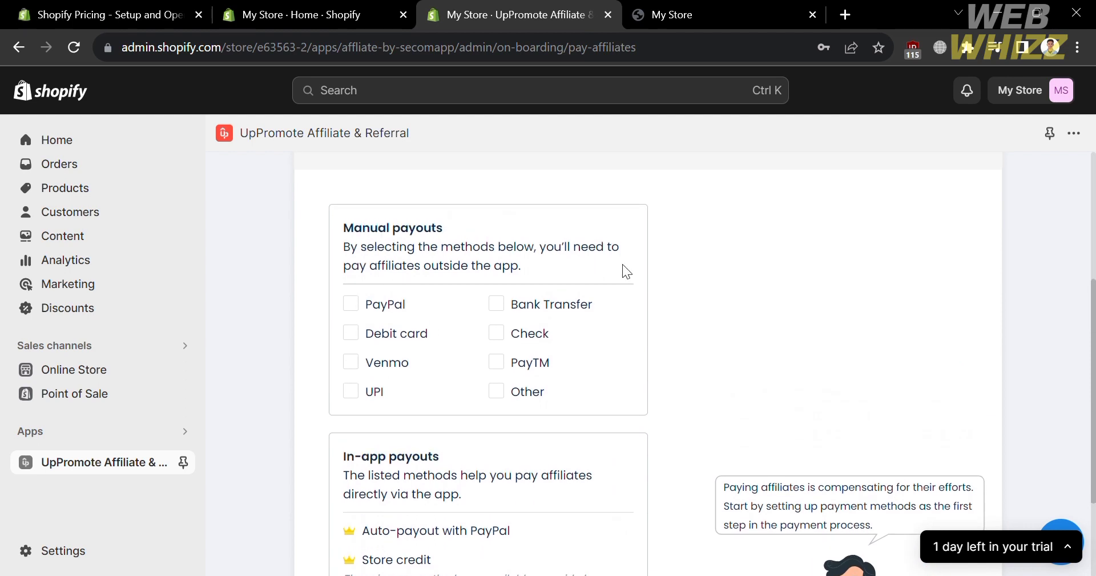
pyautogui.scroll(-1, 760, 285)
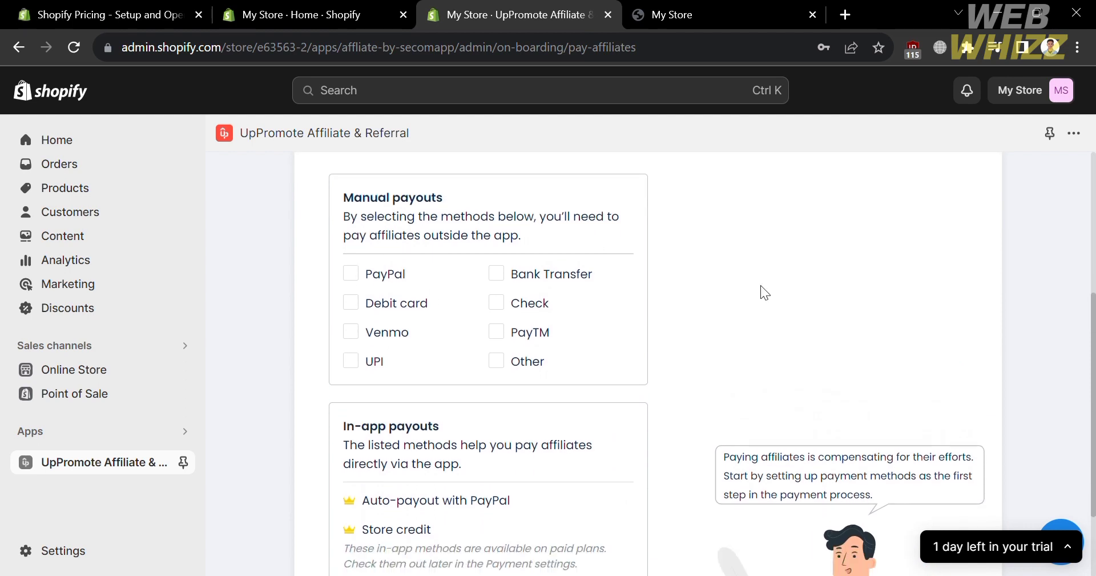
pyautogui.click(363, 265)
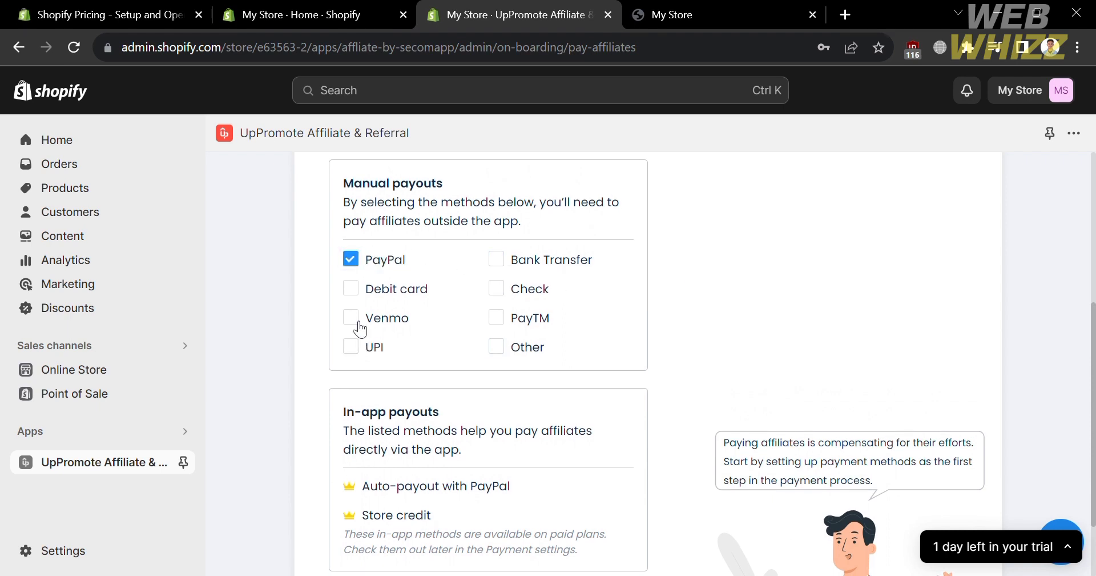
pyautogui.scroll(-2, 610, 336)
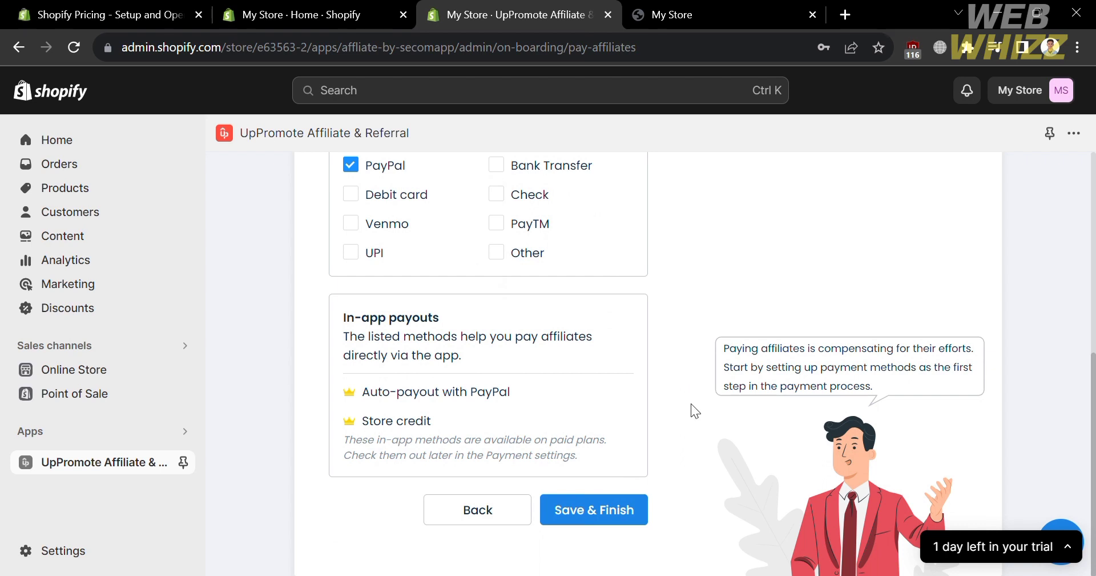
pyautogui.click(610, 524)
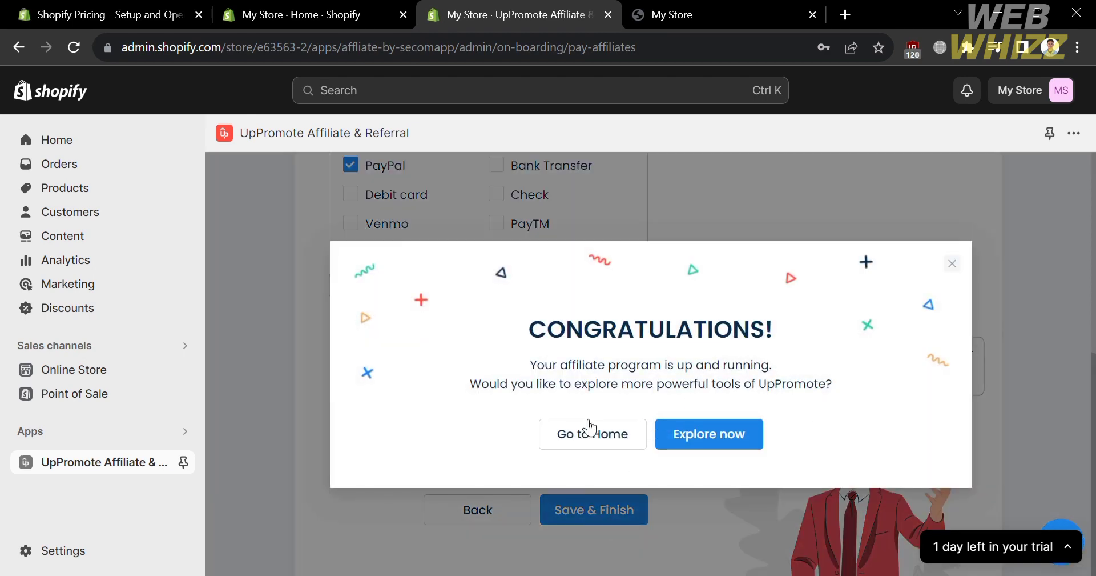
pyautogui.click(589, 450)
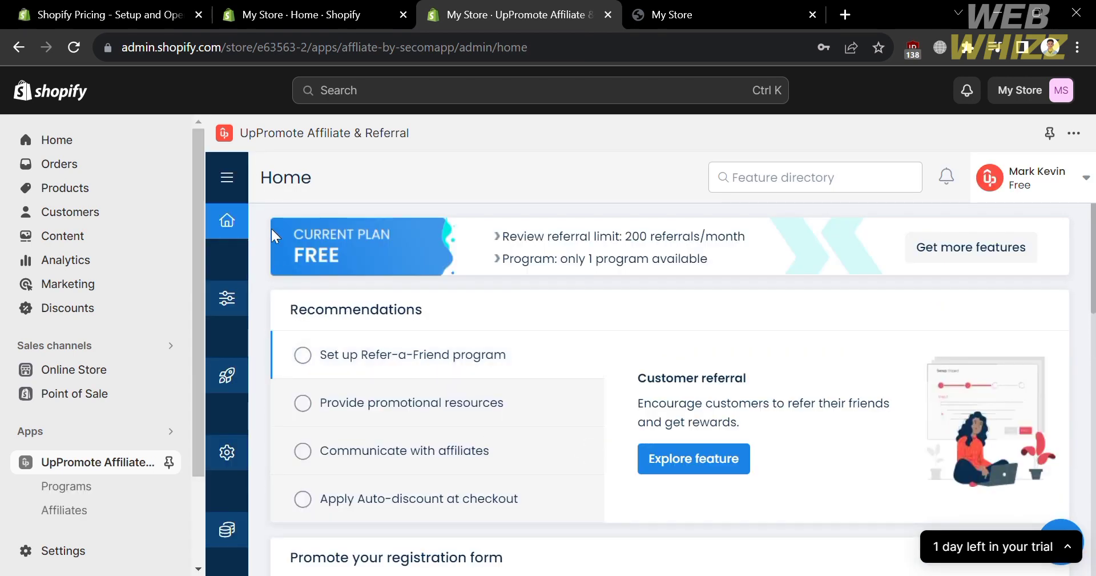
# Copy the affiliate registration form link, open it in a new browser tab and close the storefront tab
pyautogui.scroll(-3, 548, 385)
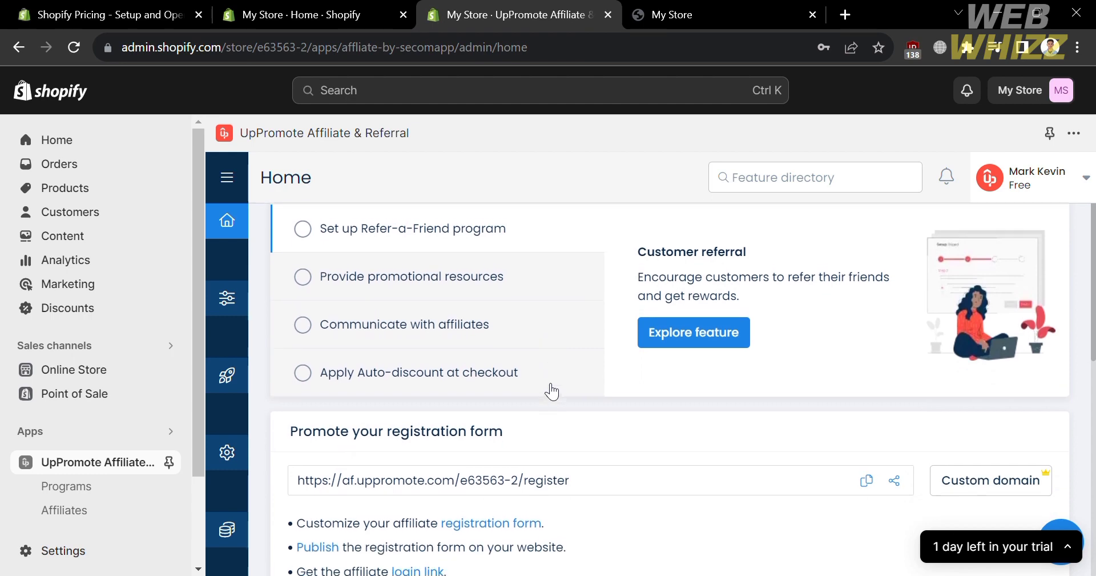
pyautogui.scroll(1, 548, 387)
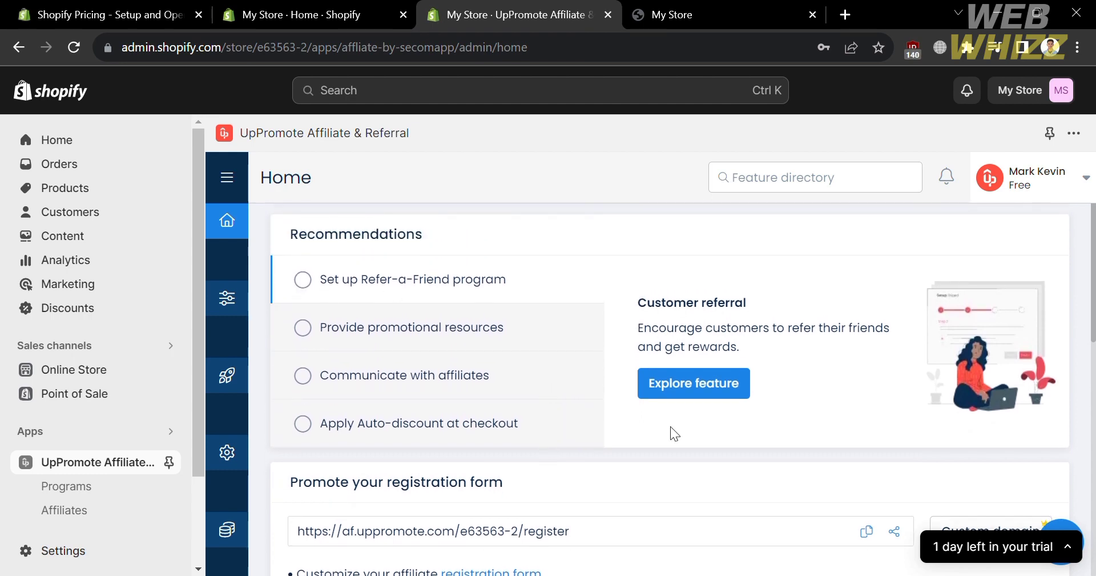
pyautogui.scroll(-4, 670, 428)
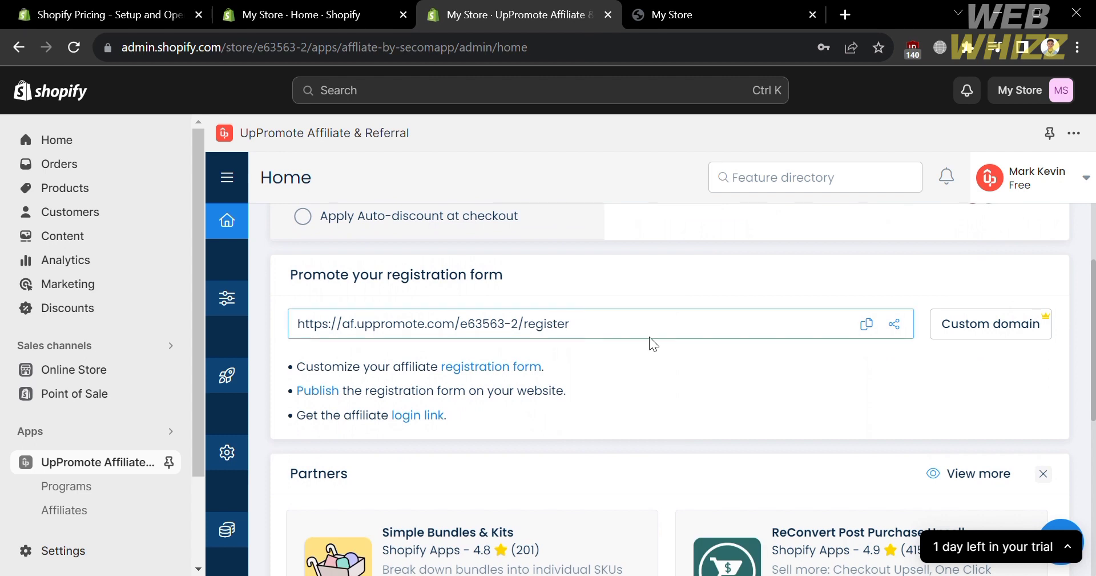
pyautogui.click(875, 334)
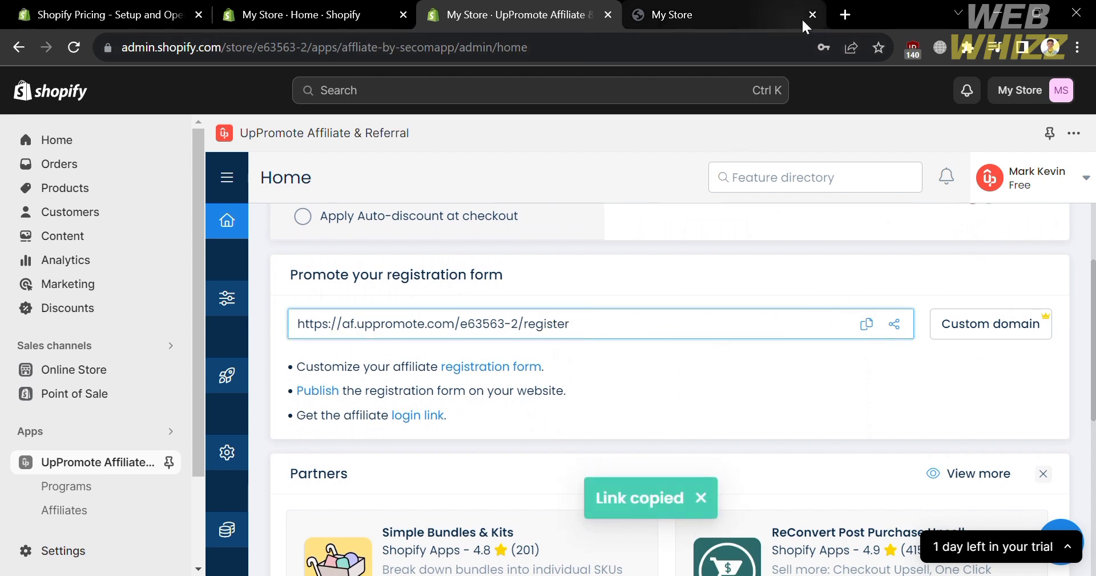
pyautogui.click(843, 15)
pyautogui.hotkey('ctrl', 'v')
pyautogui.press('Return')
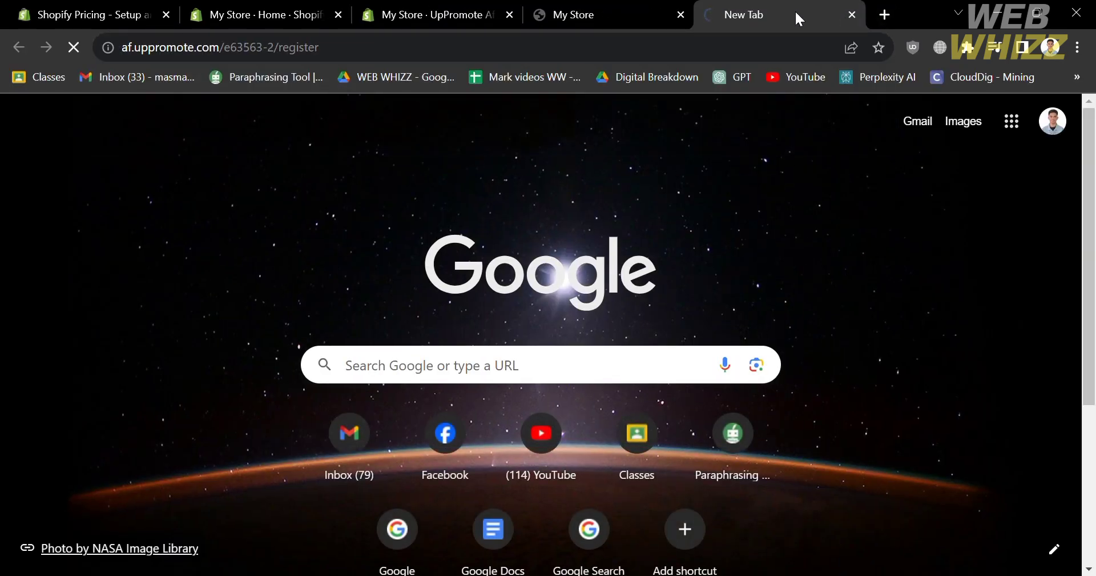
pyautogui.click(679, 14)
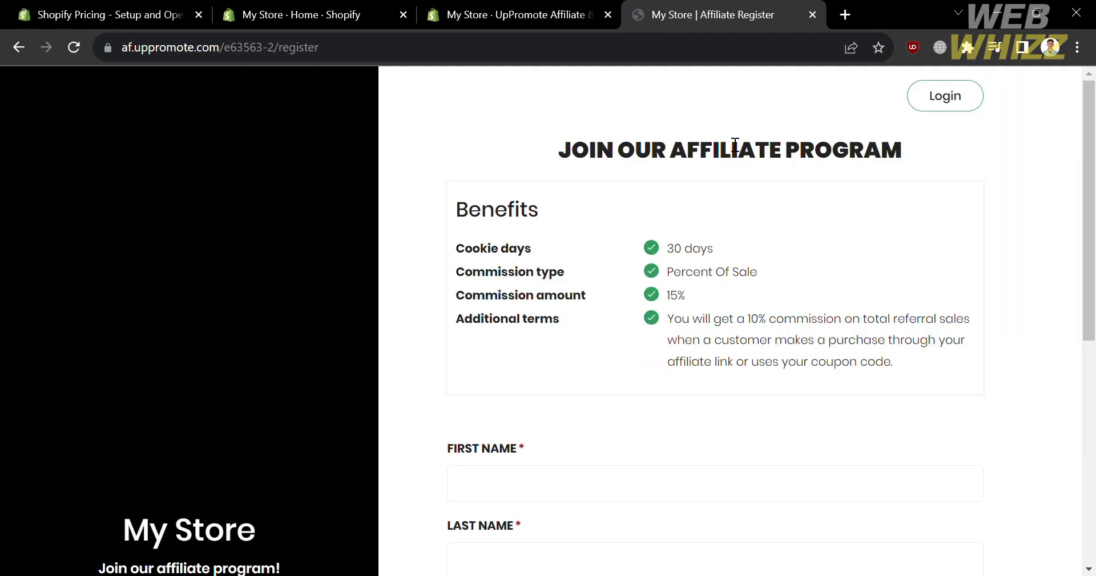
# Review the affiliate registration page, checking the commission amount under Benefits and the sign-up form fields
pyautogui.doubleClick(675, 296)
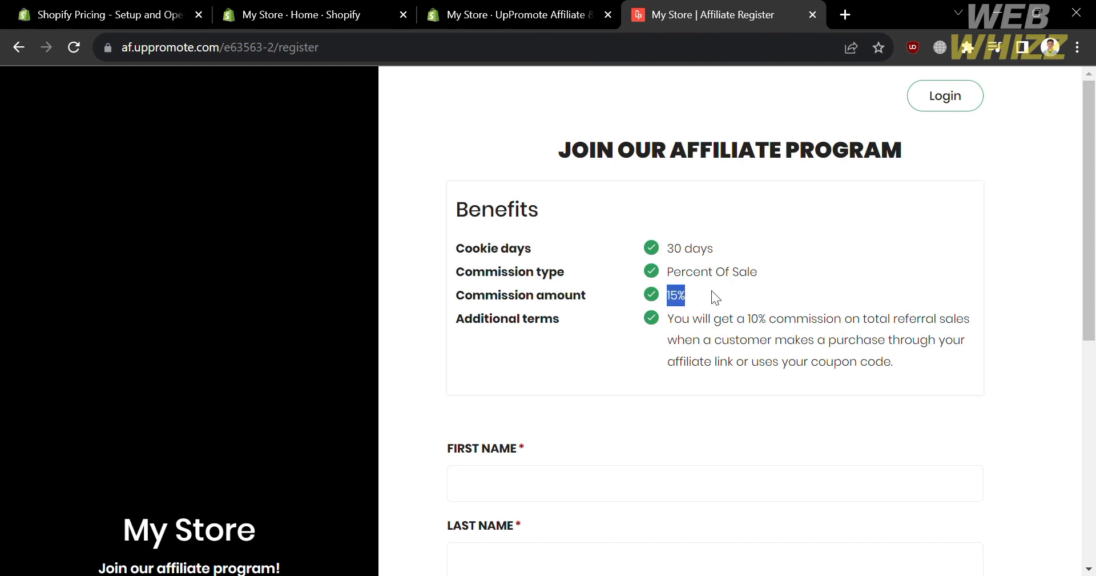
pyautogui.click(739, 286)
pyautogui.scroll(-7, 644, 460)
pyautogui.scroll(1, 645, 464)
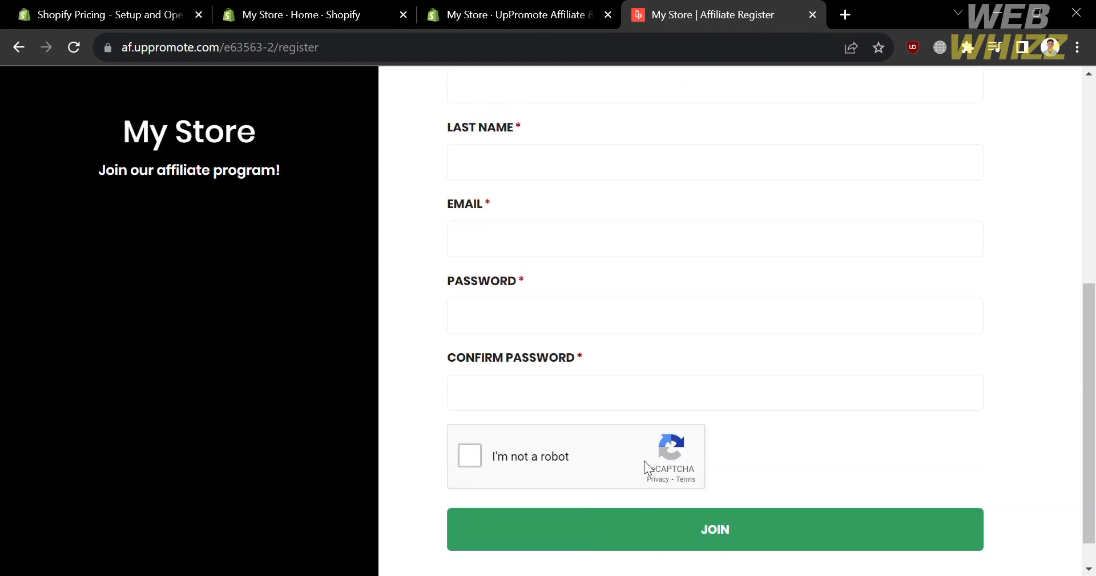
pyautogui.scroll(1, 649, 465)
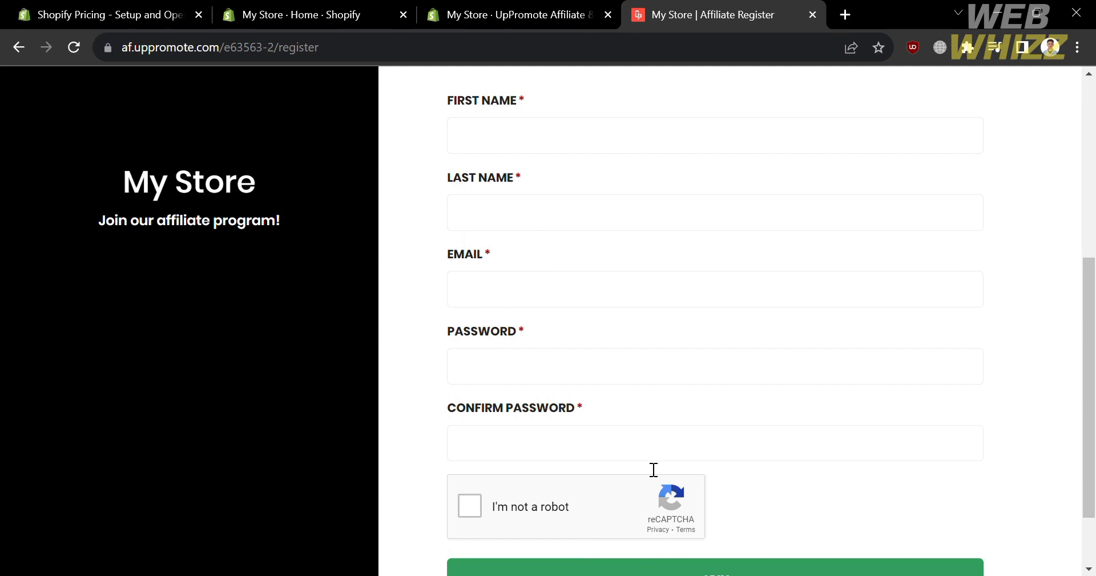
pyautogui.scroll(-2, 651, 467)
# Return to the UpPromote admin and look through the Programs, Affiliates and Payouts management pages
pyautogui.click(455, 9)
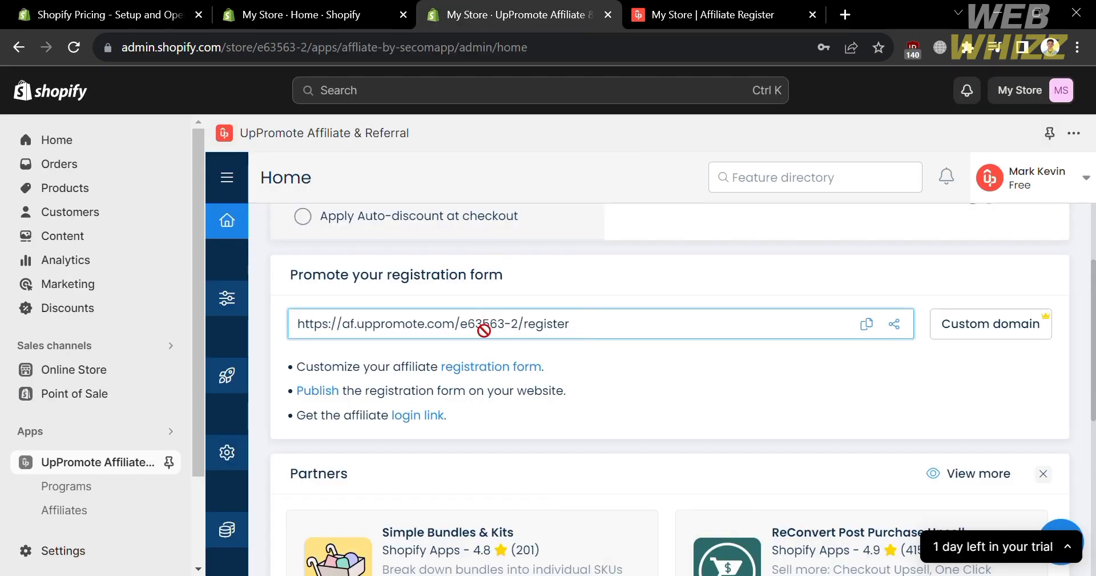
pyautogui.scroll(-7, 485, 331)
pyautogui.scroll(10, 484, 332)
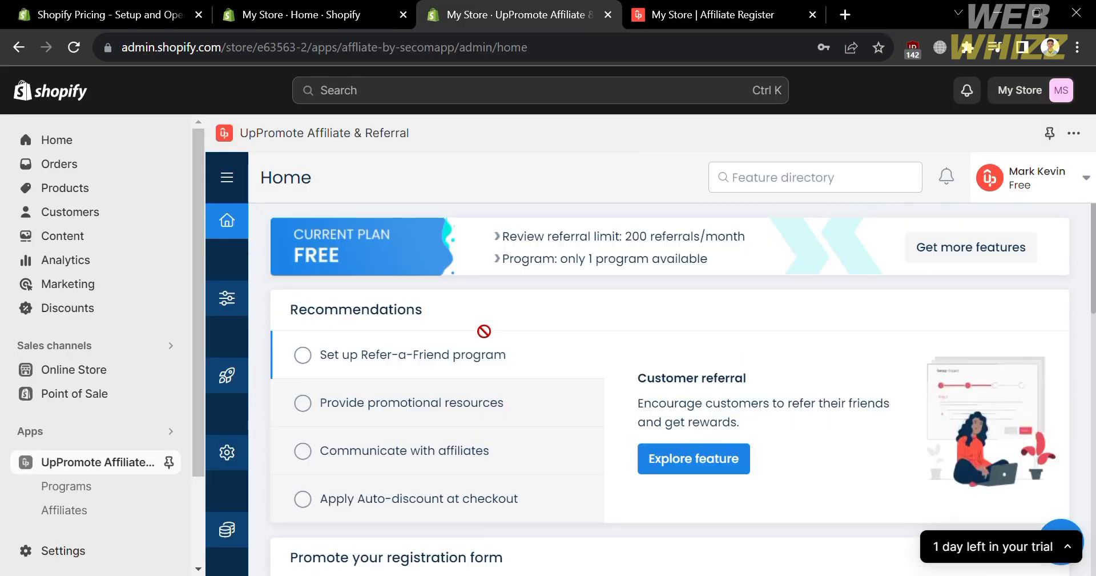
pyautogui.moveTo(227, 298)
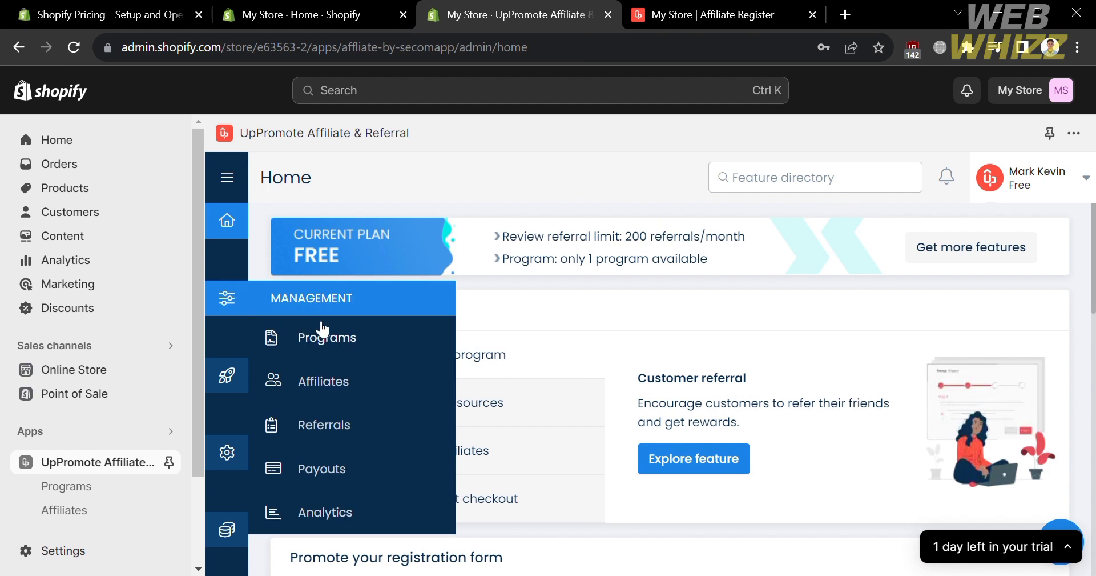
pyautogui.click(354, 343)
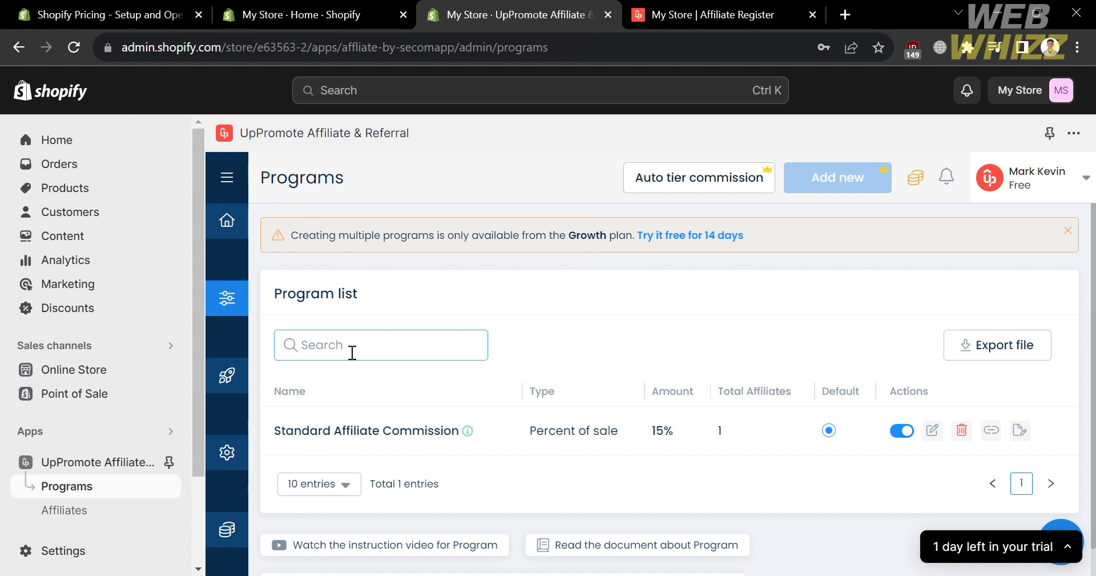
pyautogui.moveTo(220, 301)
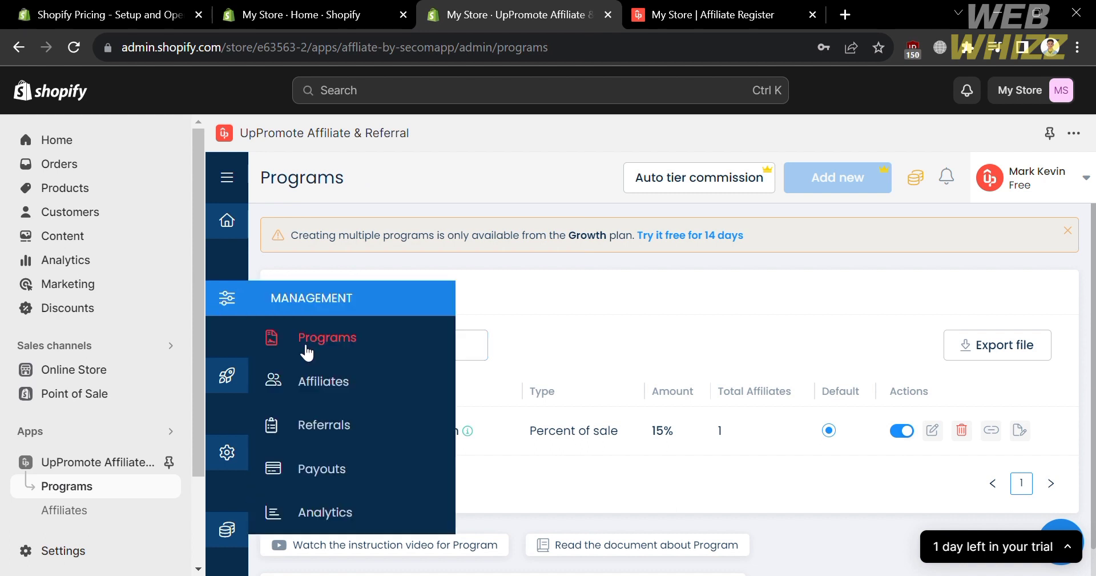
pyautogui.click(323, 381)
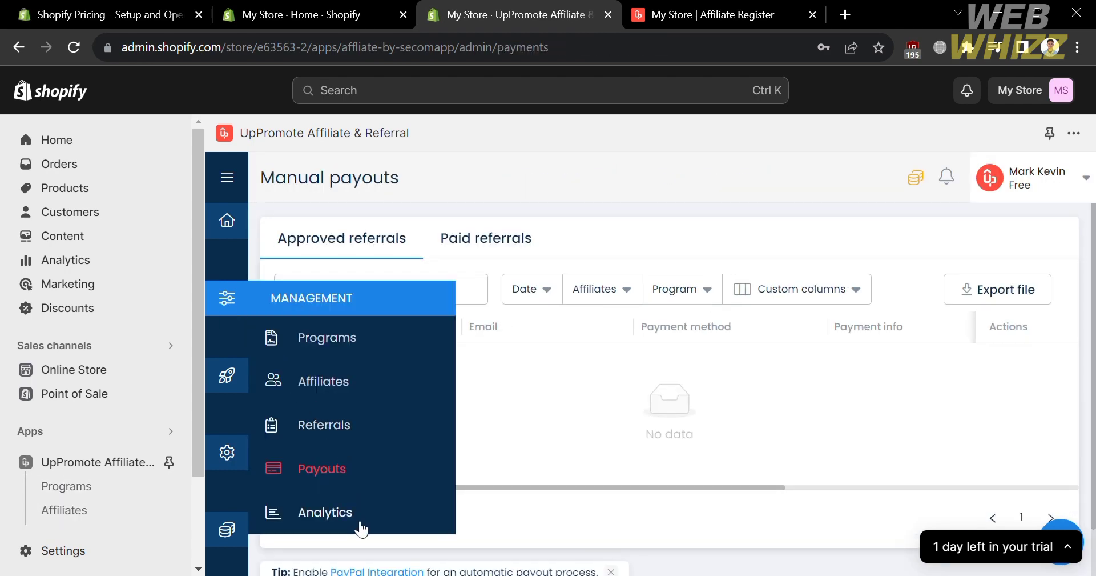
# Open Analytics and examine the affiliate performance charts from total affiliates down to commission on sales and referral status
pyautogui.click(355, 519)
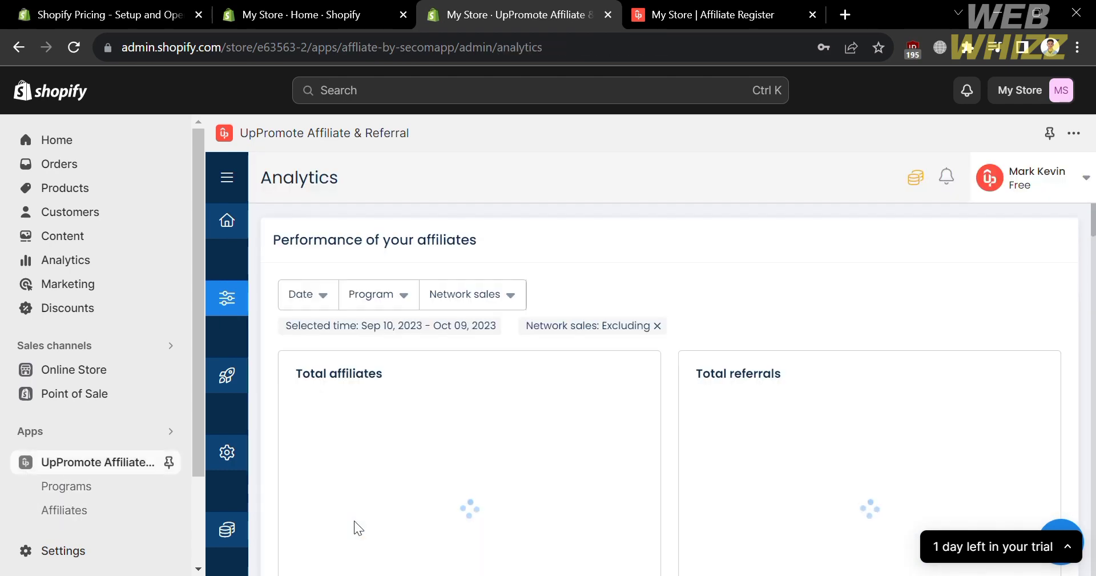
pyautogui.scroll(-3, 602, 395)
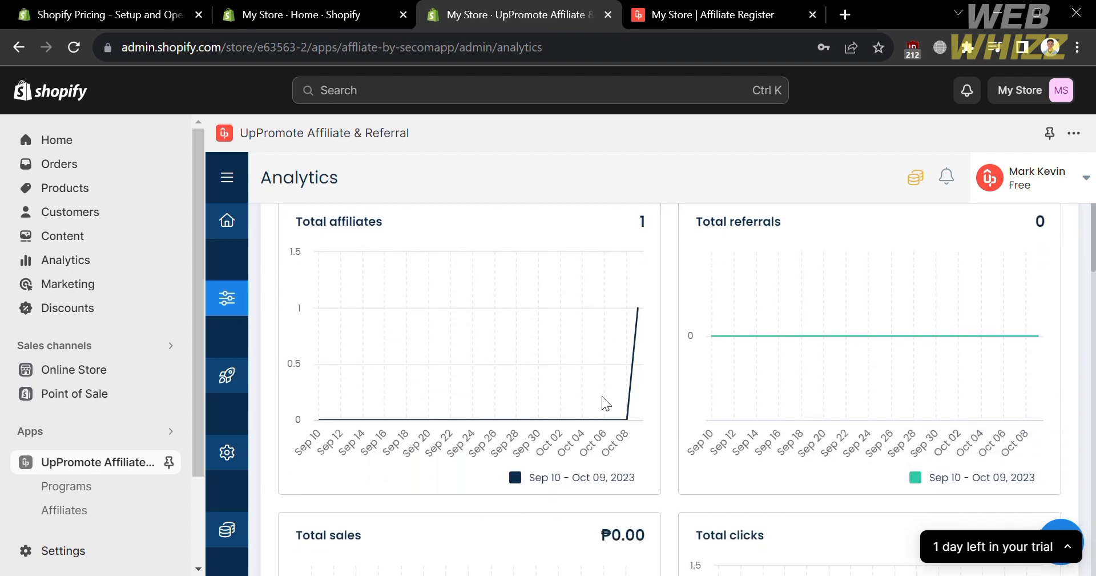
pyautogui.scroll(1, 602, 396)
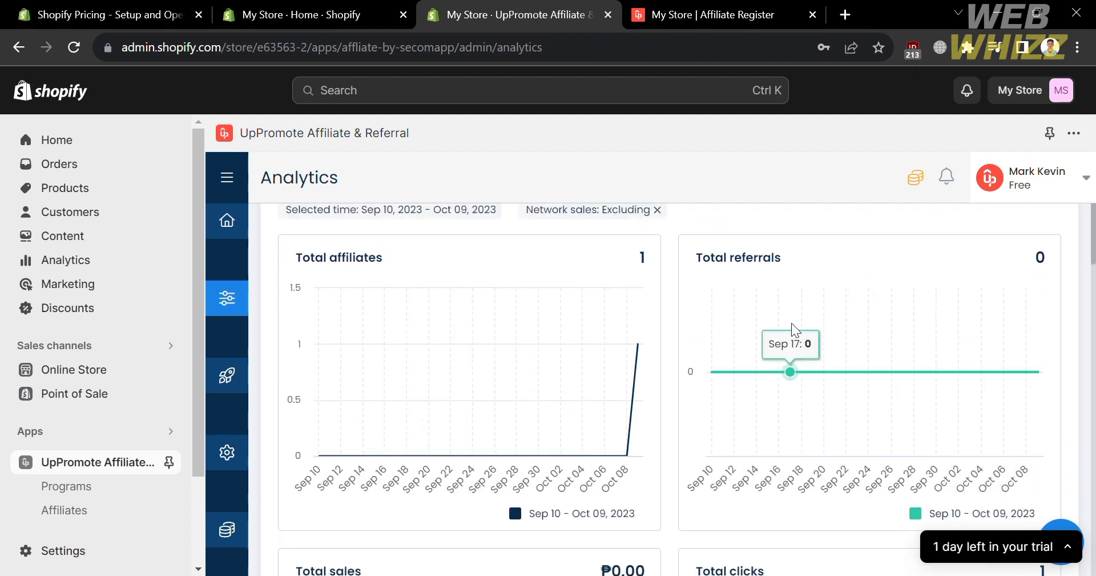
pyautogui.scroll(-5, 791, 323)
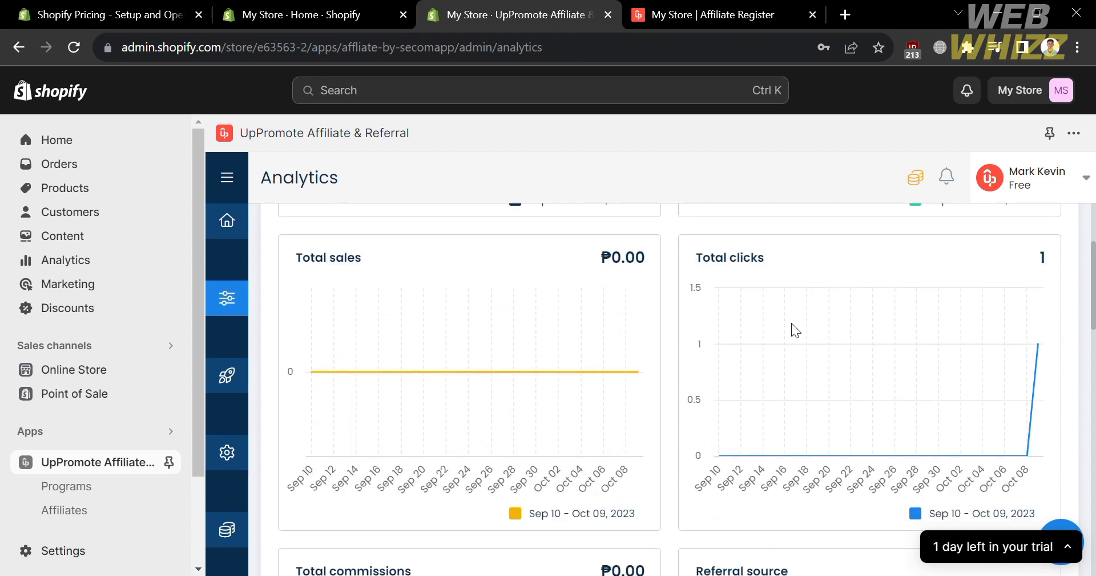
pyautogui.scroll(1, 791, 323)
pyautogui.scroll(-6, 878, 300)
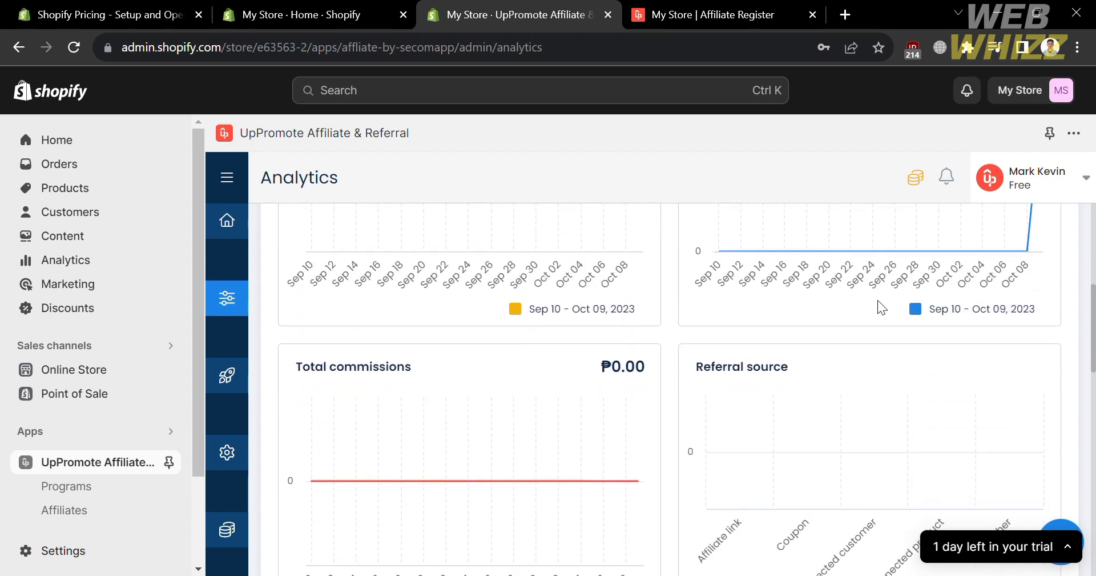
pyautogui.scroll(-5, 878, 299)
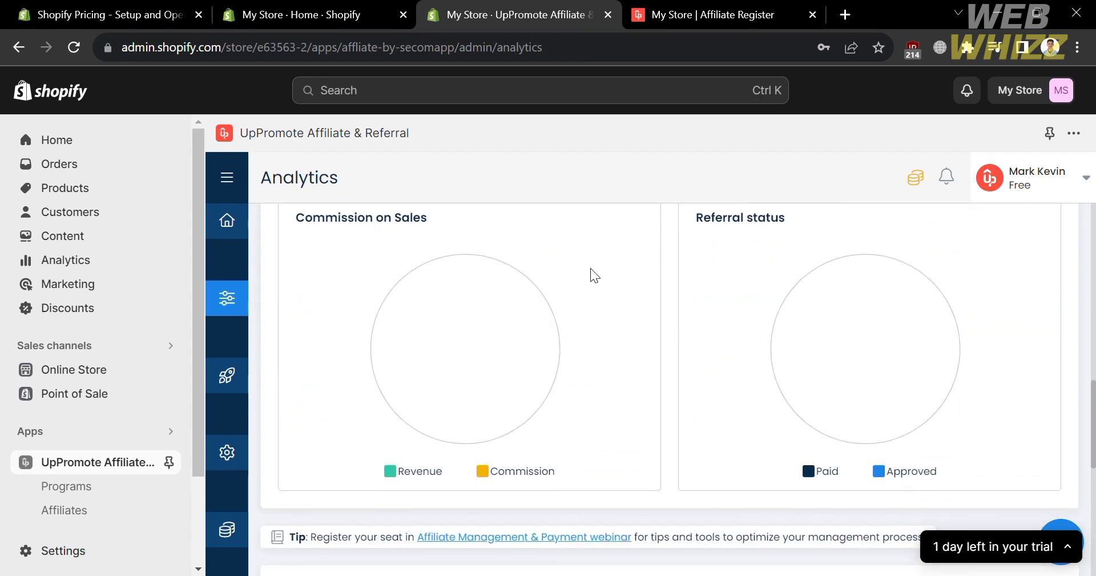
# Open the Growth section's Coupons page and examine the new-coupon form's discount code and affiliate assignment fields, then close it without adding a coupon
pyautogui.moveTo(227, 368)
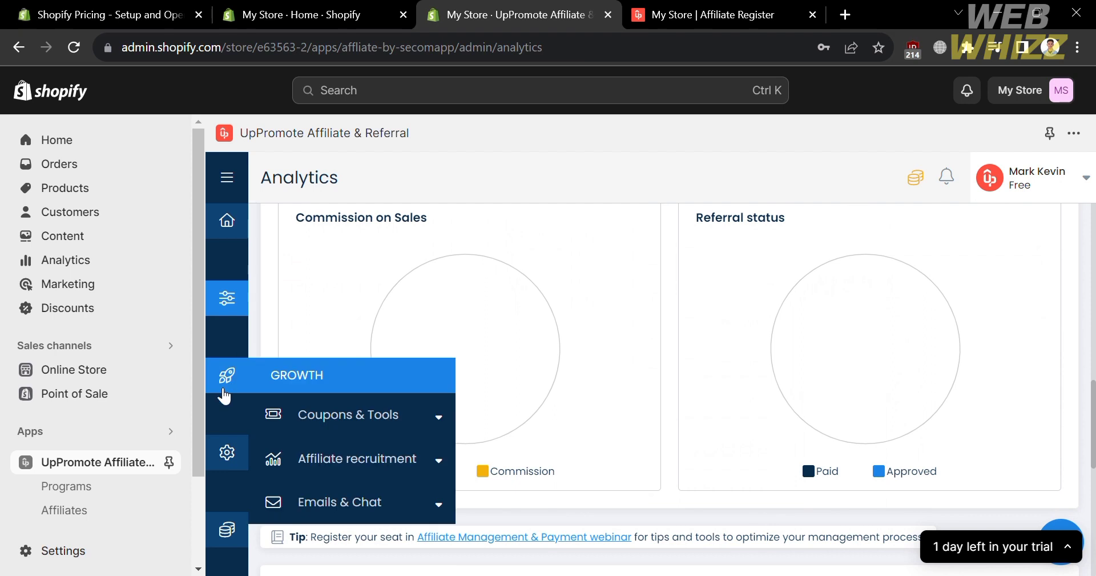
pyautogui.click(354, 421)
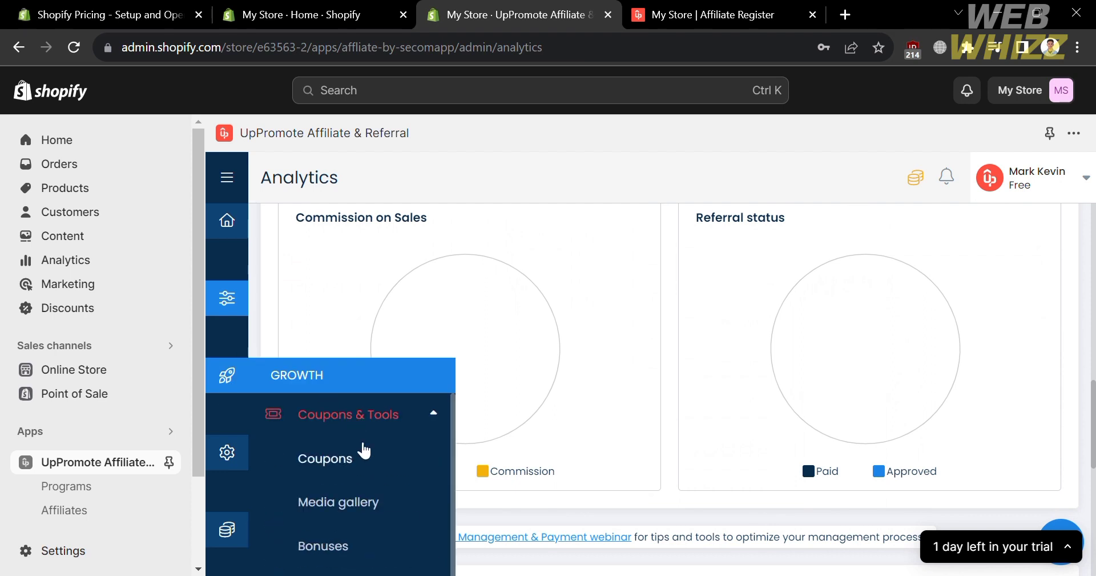
pyautogui.click(368, 460)
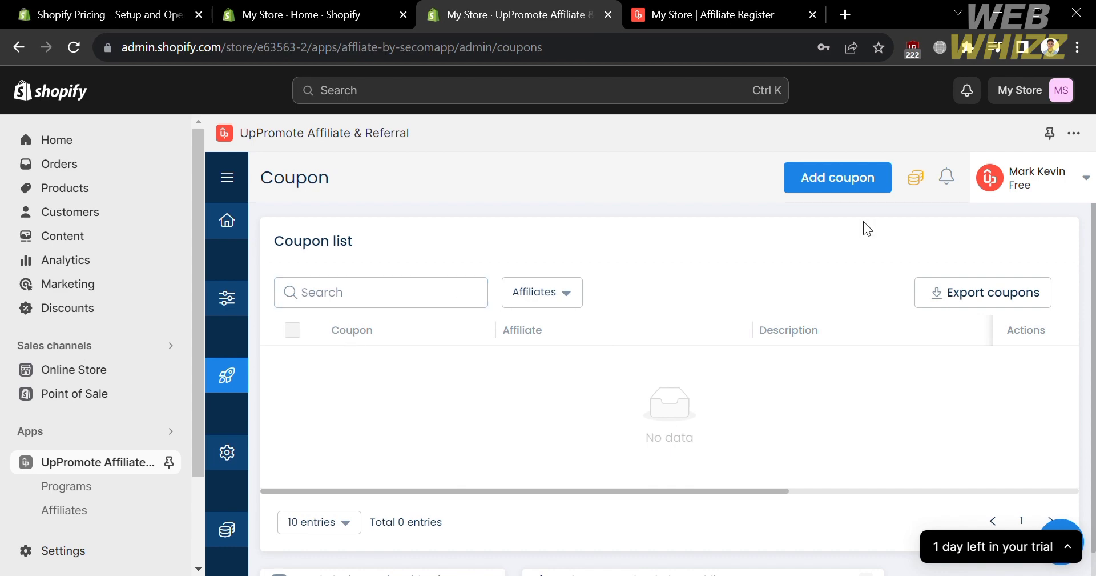
pyautogui.click(863, 187)
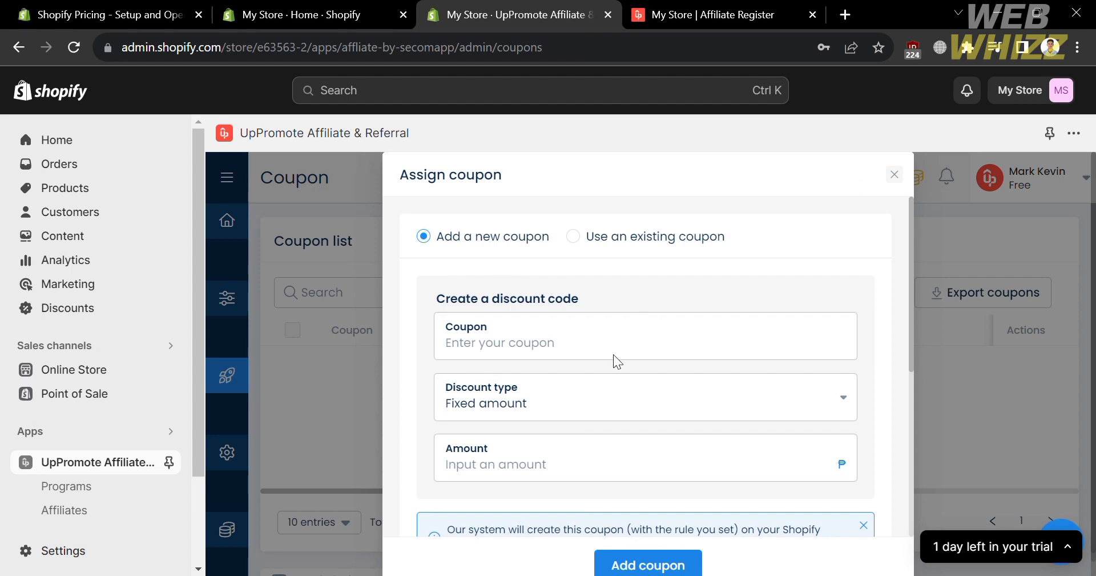
pyautogui.scroll(-3, 677, 376)
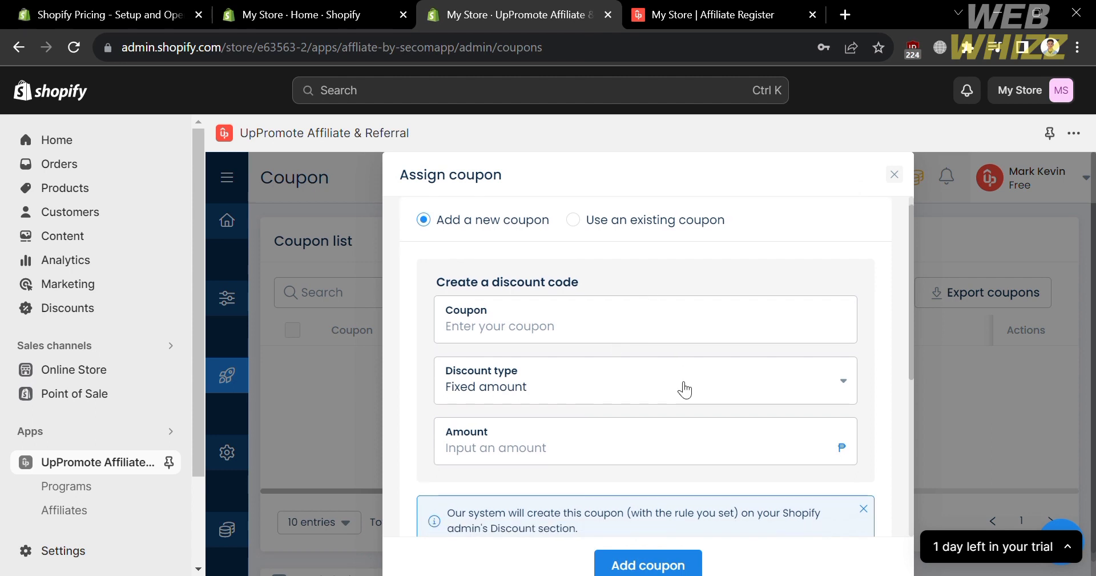
pyautogui.scroll(3, 684, 390)
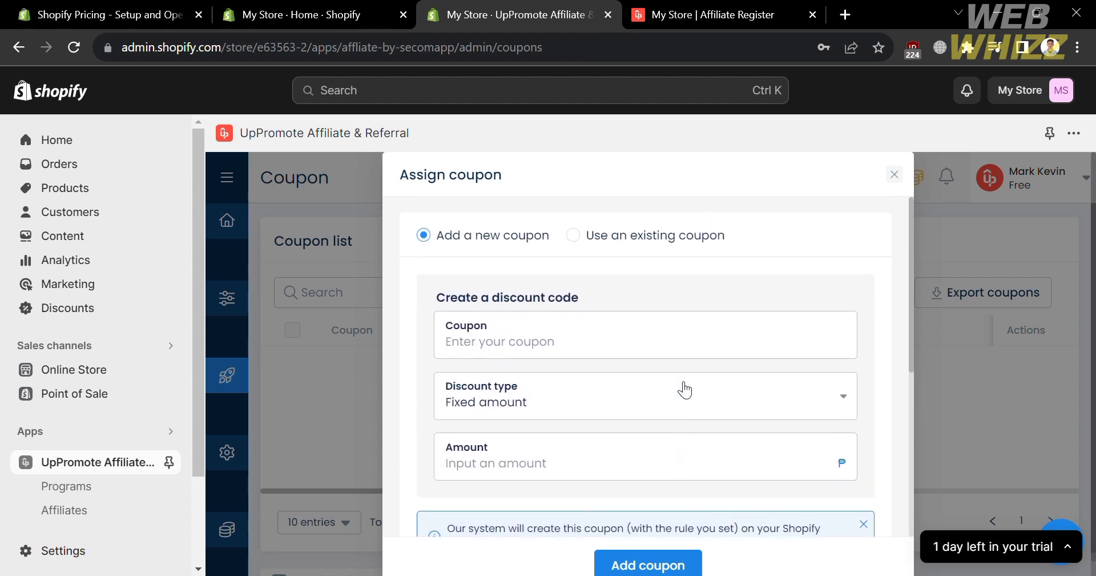
pyautogui.scroll(-5, 690, 416)
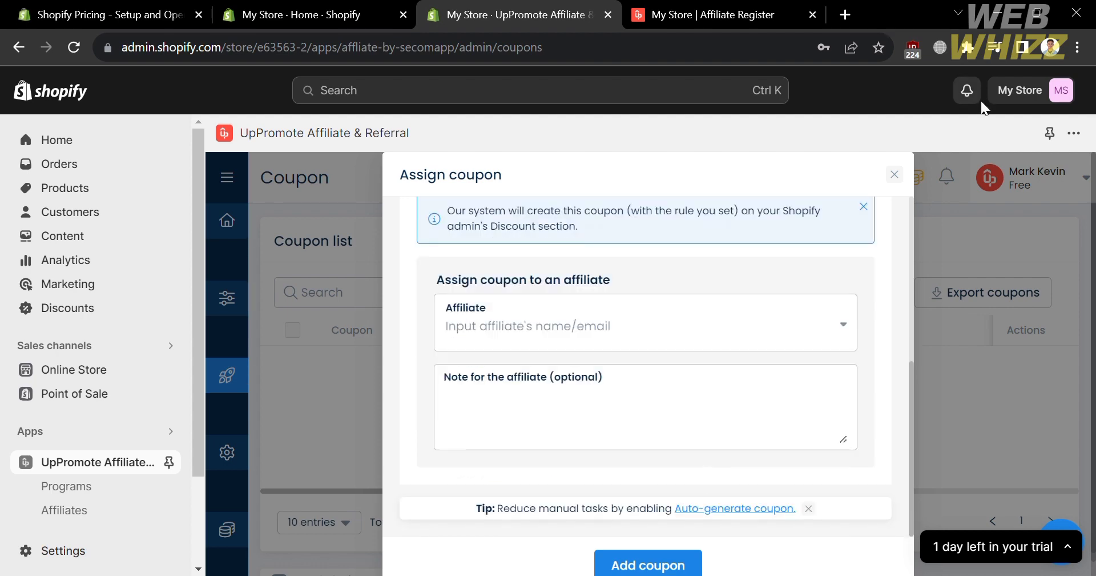
pyautogui.click(895, 175)
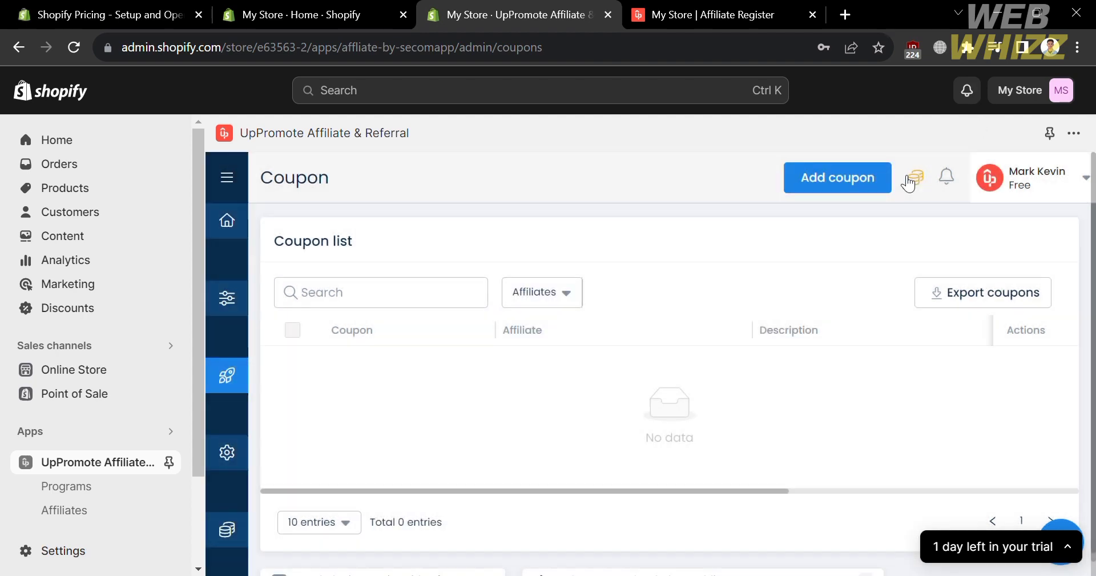
# Open the app's settings, look through the brand and cookie settings and the Affiliate Admin options, and close them
pyautogui.moveTo(244, 393)
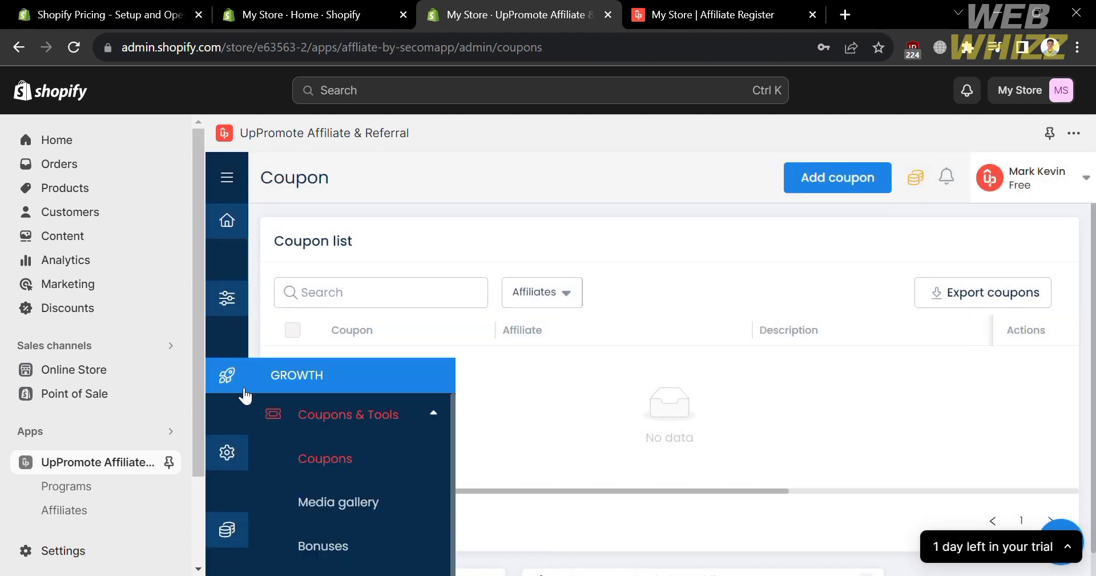
pyautogui.scroll(-1, 406, 508)
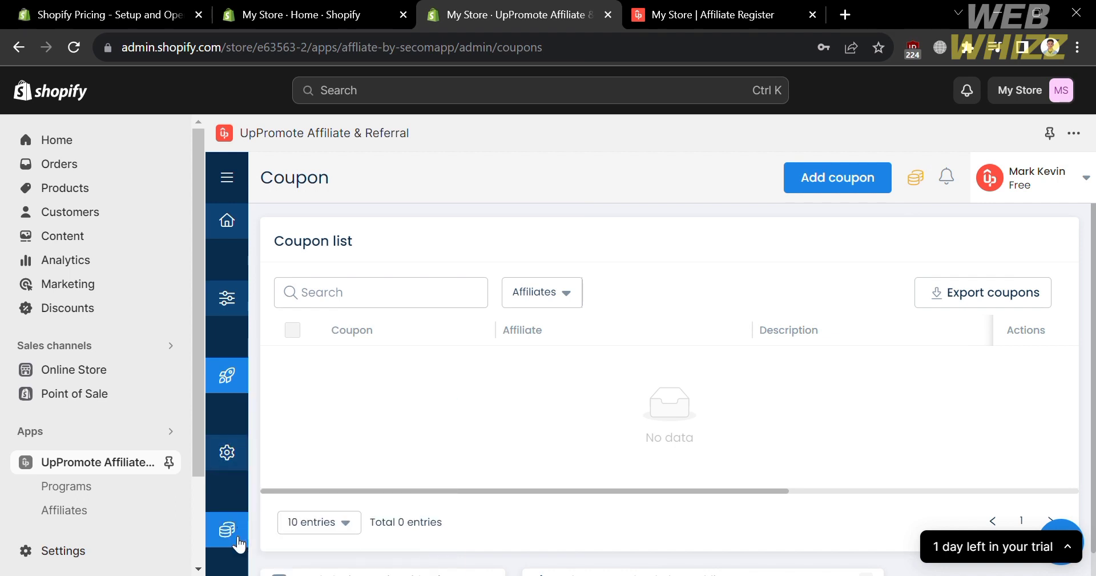
pyautogui.click(245, 446)
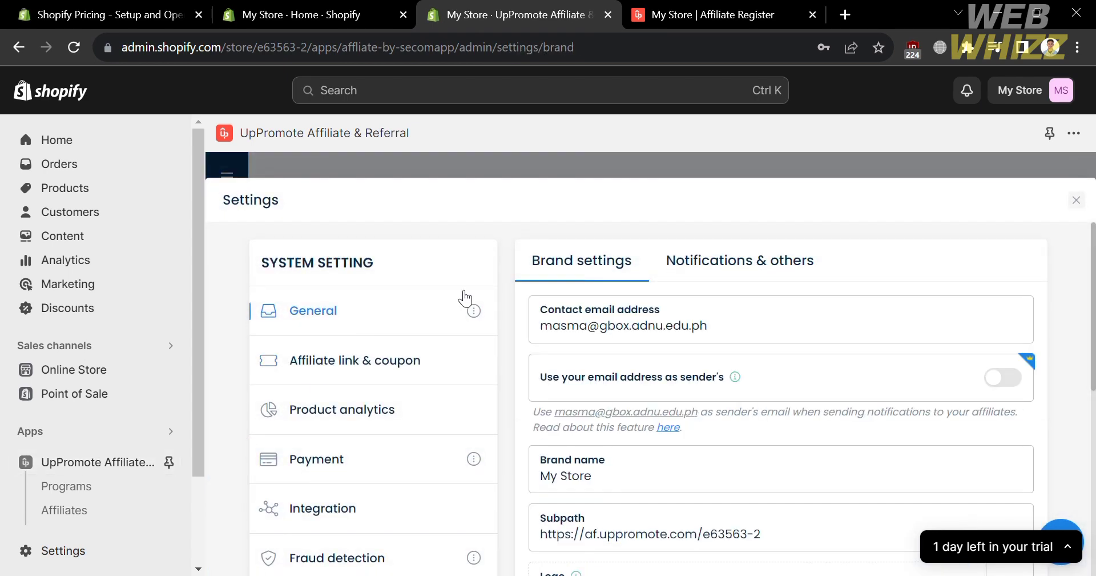
pyautogui.scroll(-7, 407, 534)
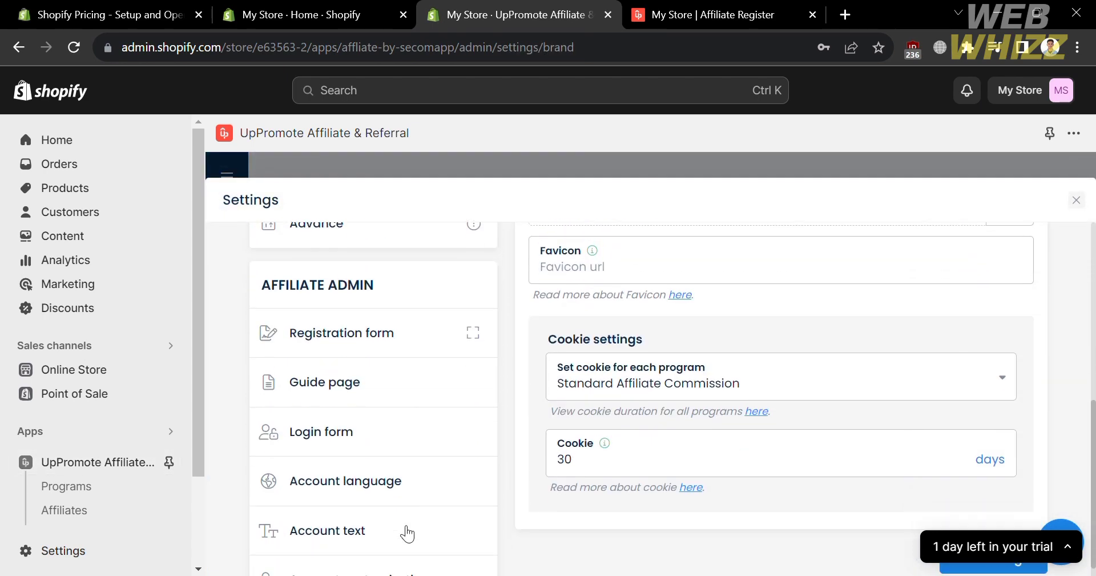
pyautogui.scroll(-1, 406, 532)
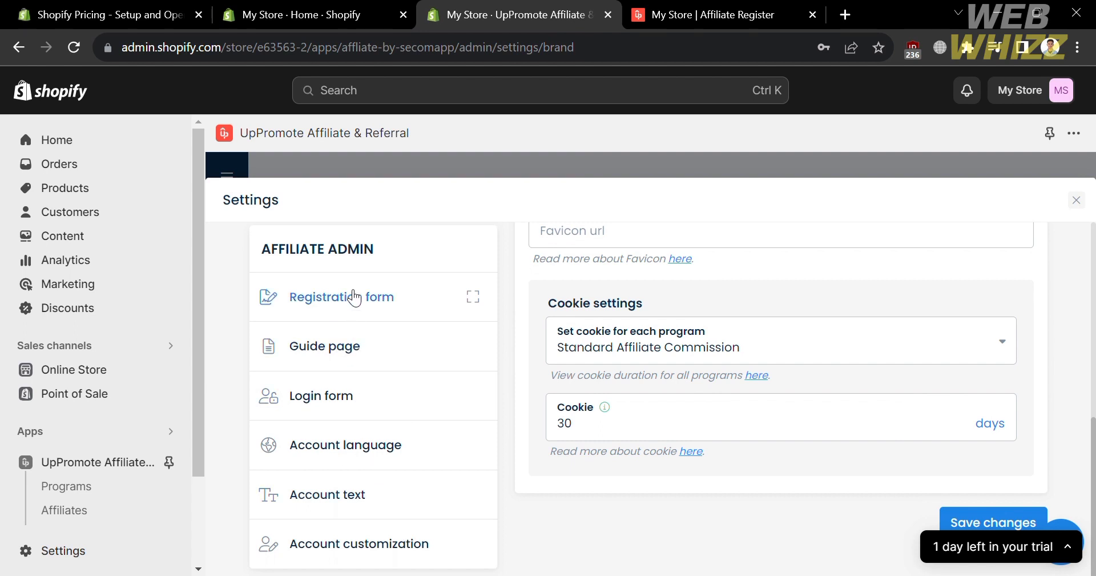
pyautogui.click(1085, 202)
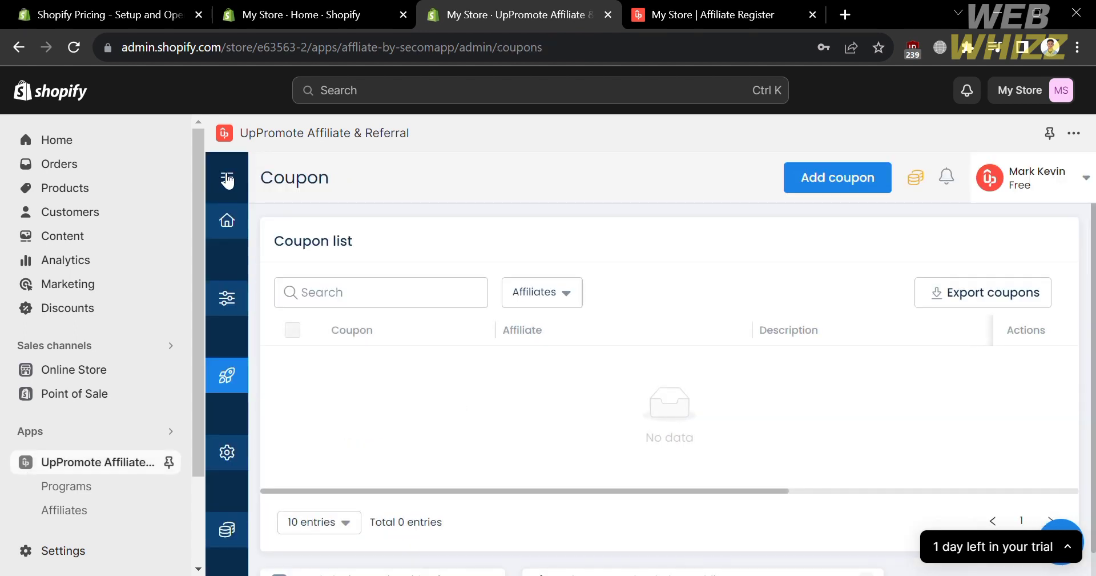
# Return to the app's home page and look through the recommendations, registration form link and partner apps
pyautogui.click(243, 218)
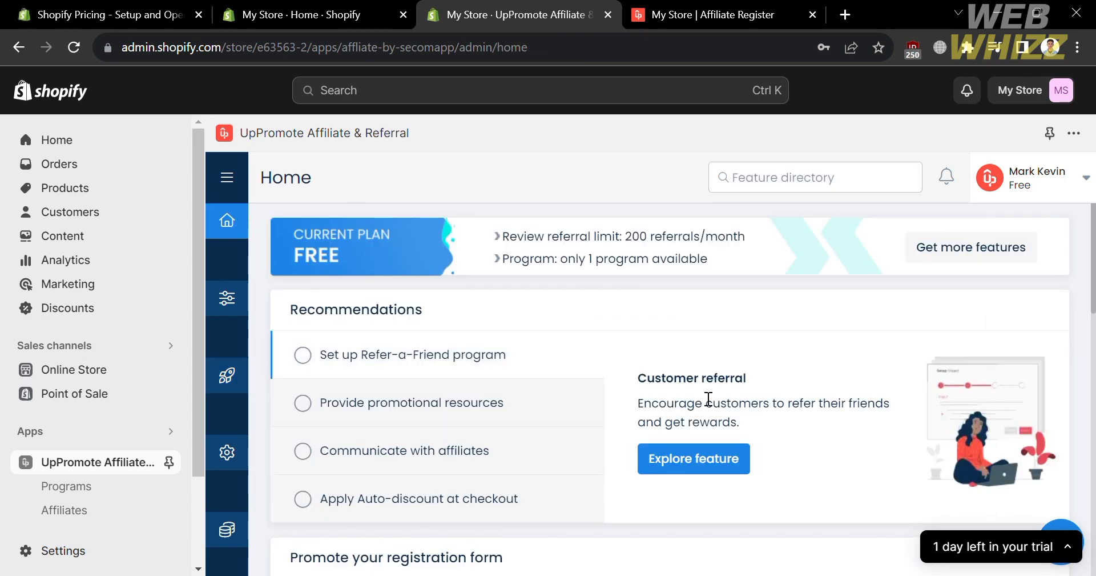
pyautogui.scroll(-1, 492, 364)
pyautogui.scroll(-5, 492, 364)
pyautogui.scroll(1, 492, 365)
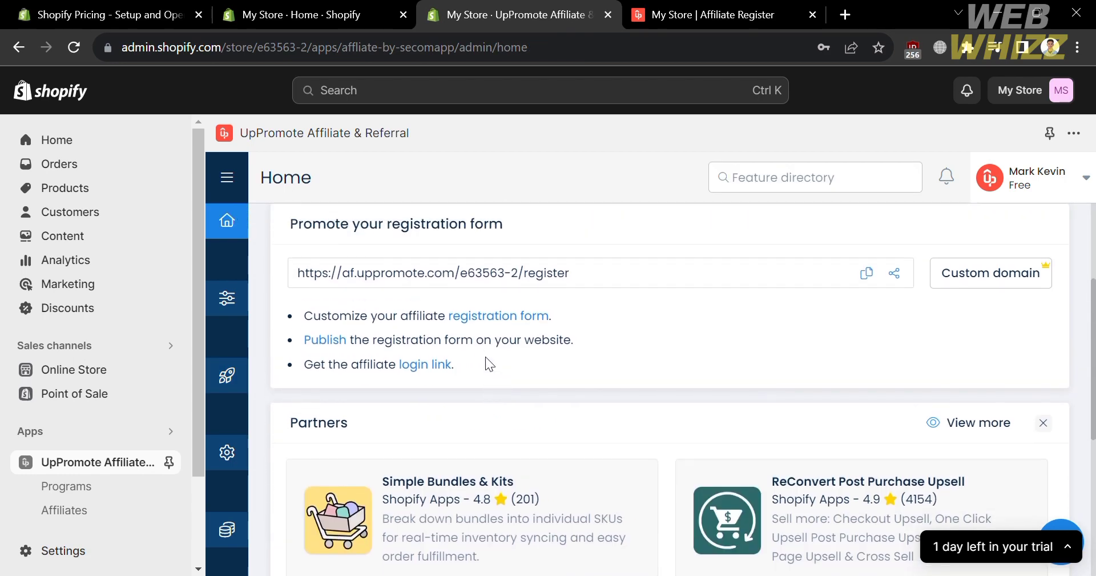